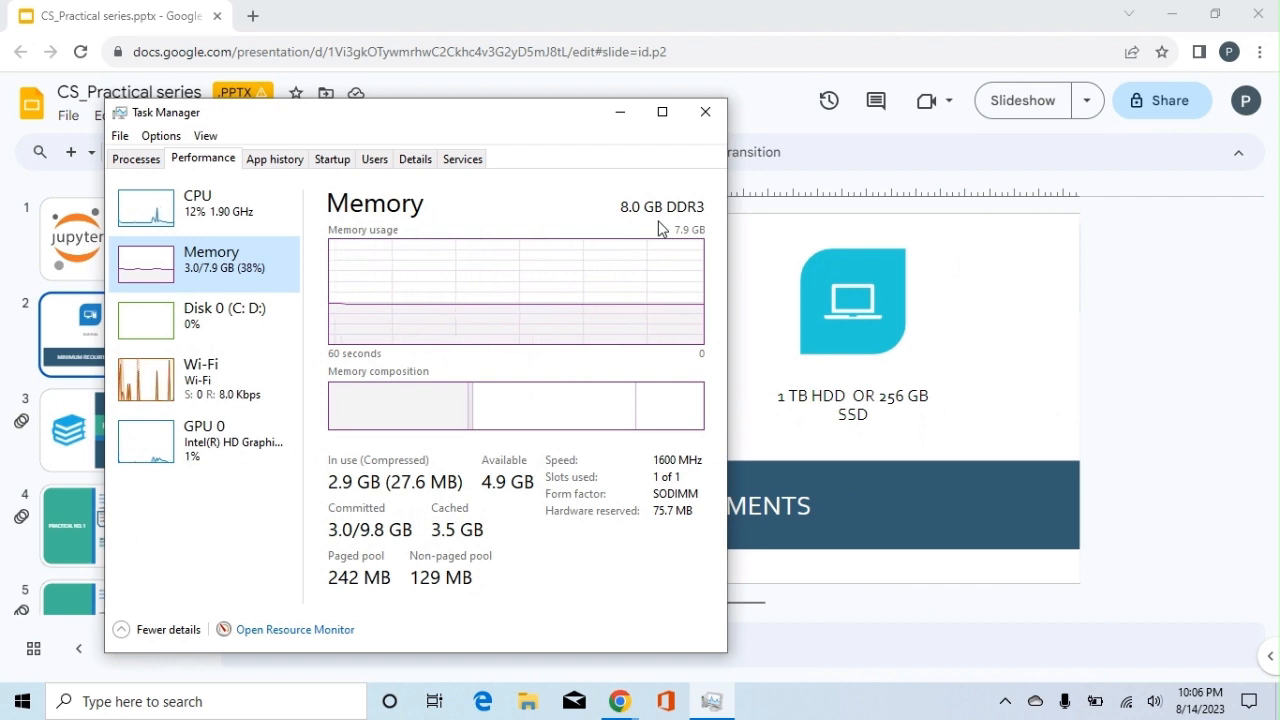
Step: Show the performance details of Disk 0 (C: D:) in Task Manager, and minimise the window after checking them
click(268, 336)
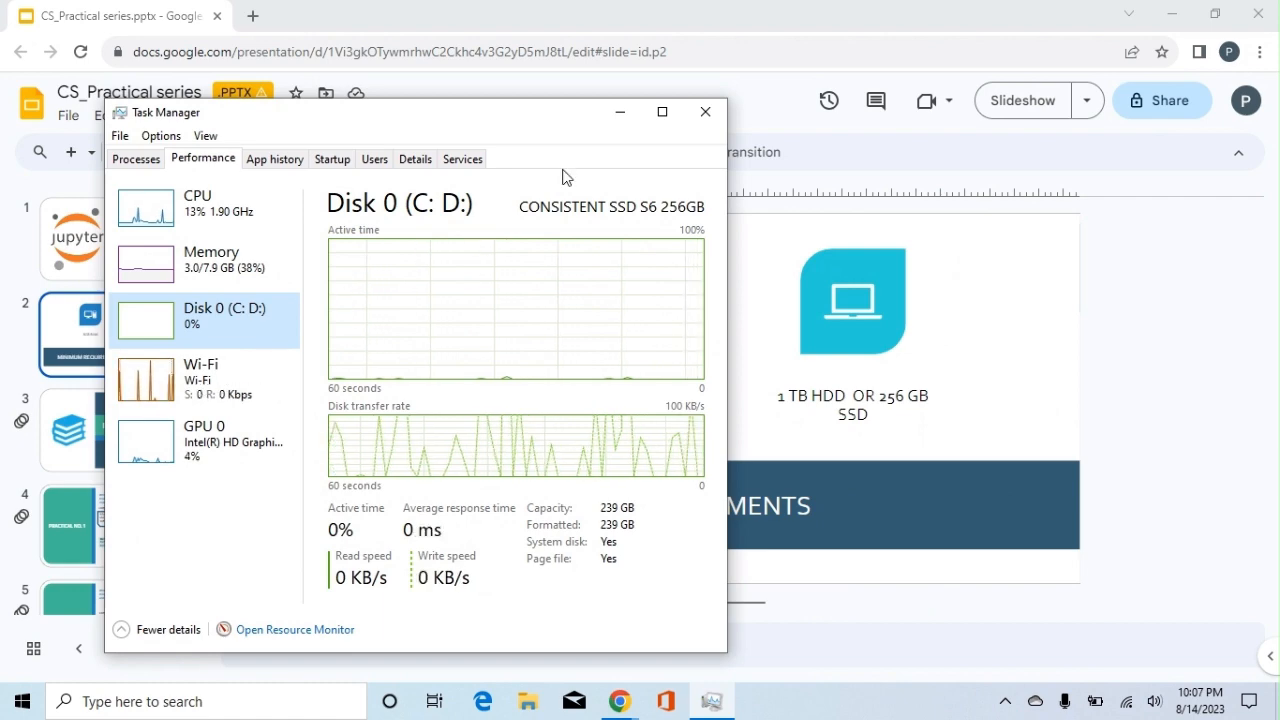
click(620, 122)
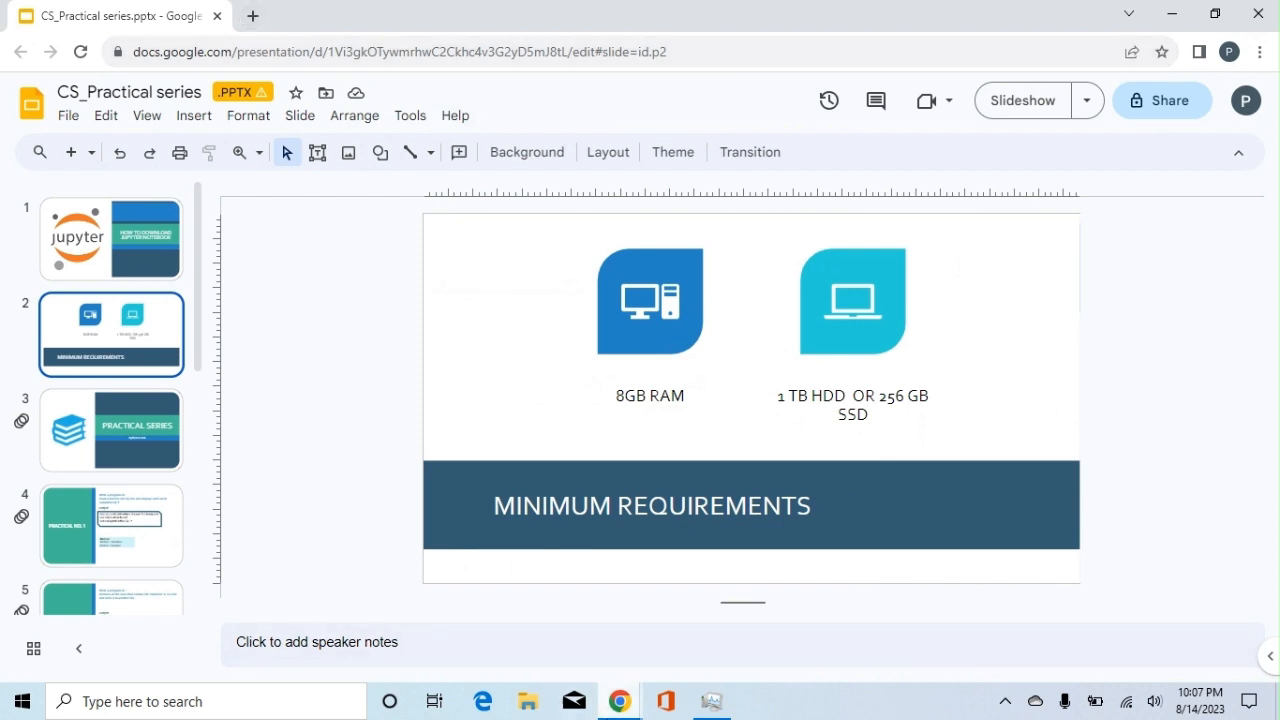
Step: Switch to the Chrome window with an empty new tab and place the cursor in the Google search box
mouse_move(620, 701)
click(702, 662)
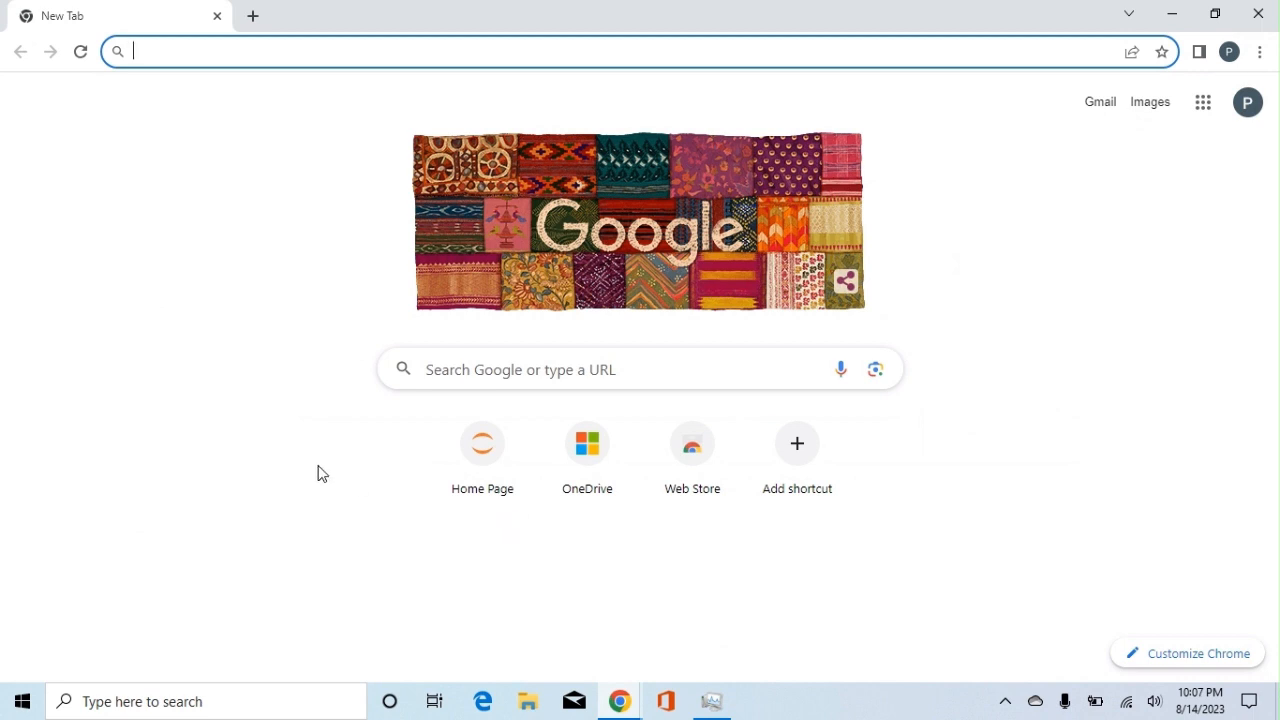
click(474, 373)
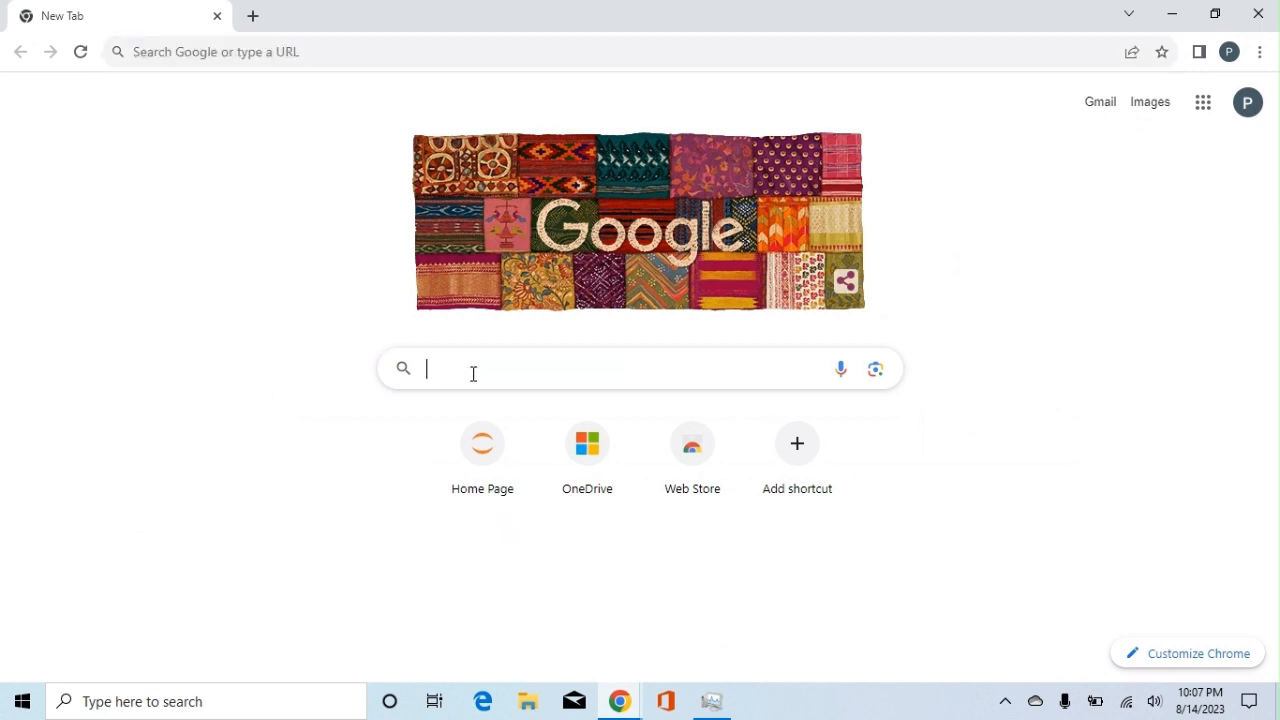
text(DOENLO)
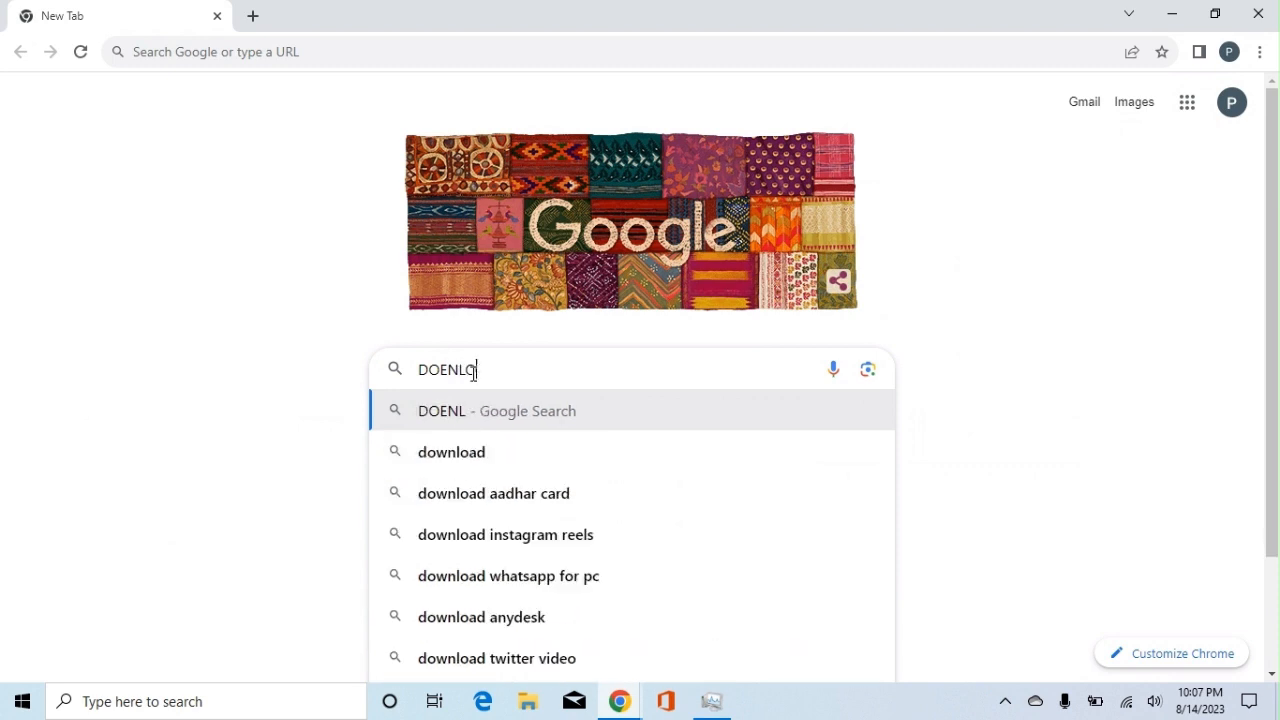
text(AD)
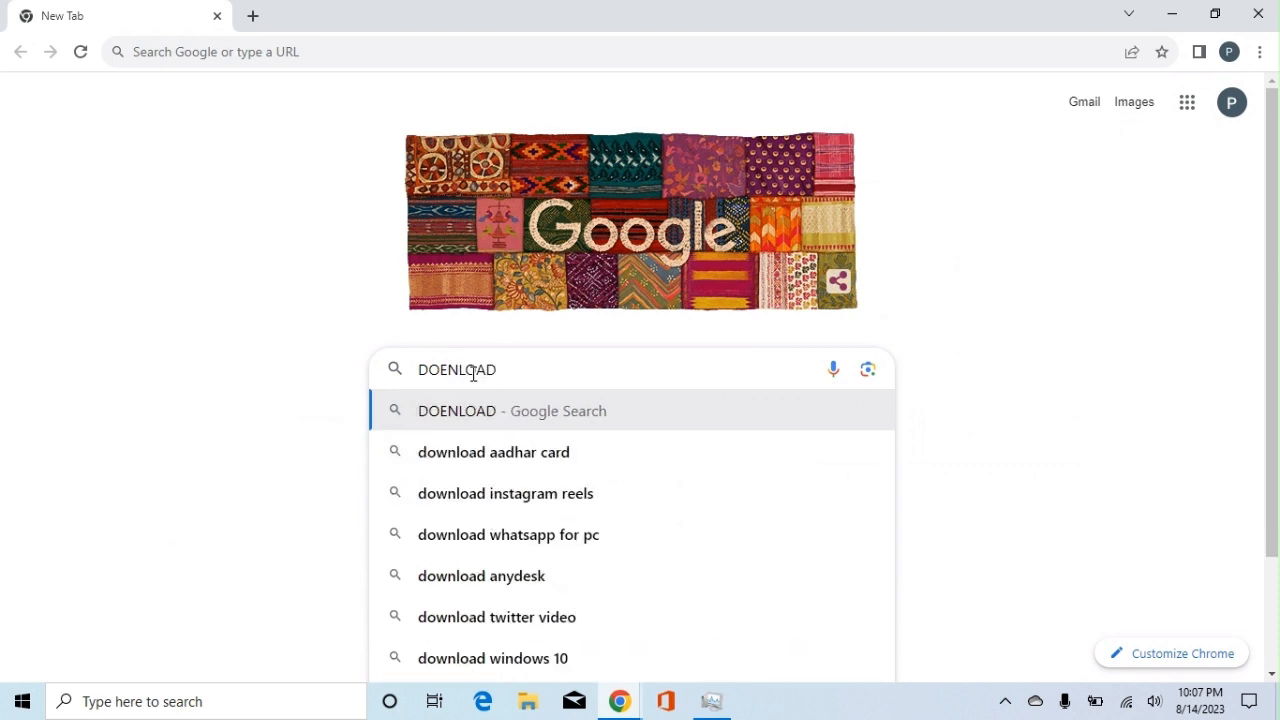
key(BackSpace)
key(BackSpace)
key(BackSpace)
key(BackSpace)
key(BackSpace)
key(BackSpace)
key(BackSpace)
key(BackSpace)
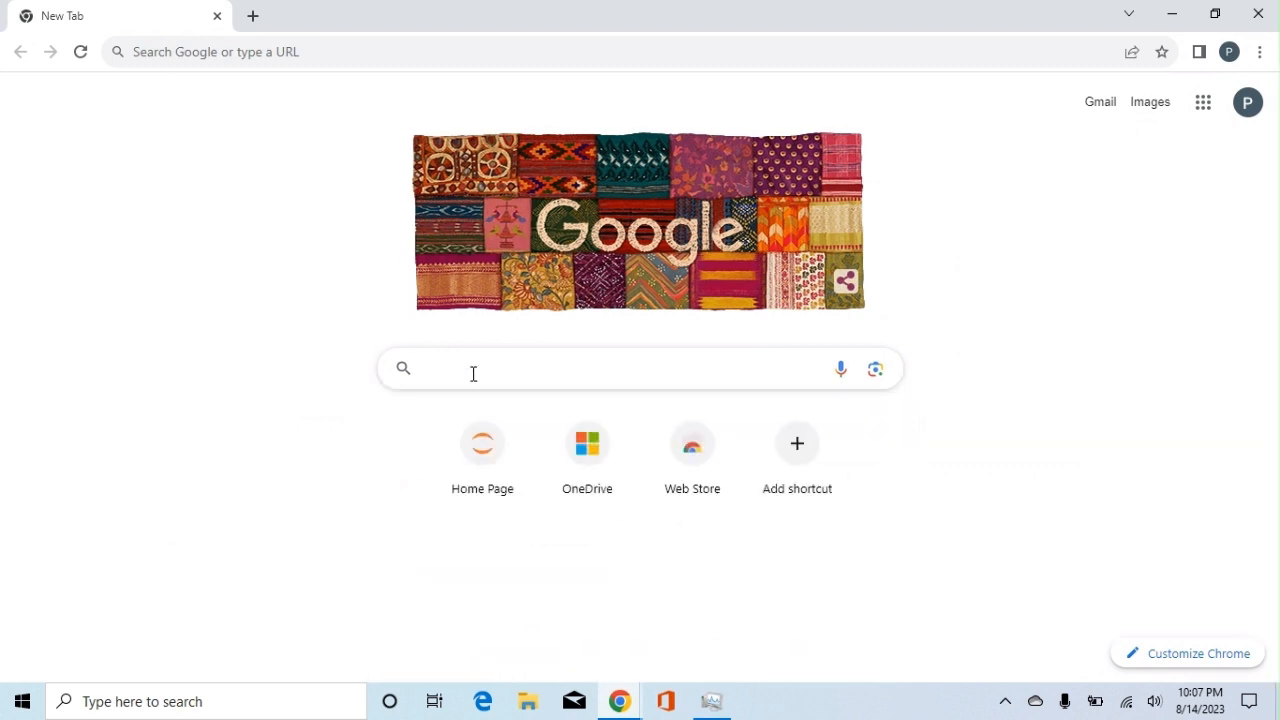
Step: Search Google for "anaconda download" and open the "Free Download | Anaconda" result
text(ANACOND)
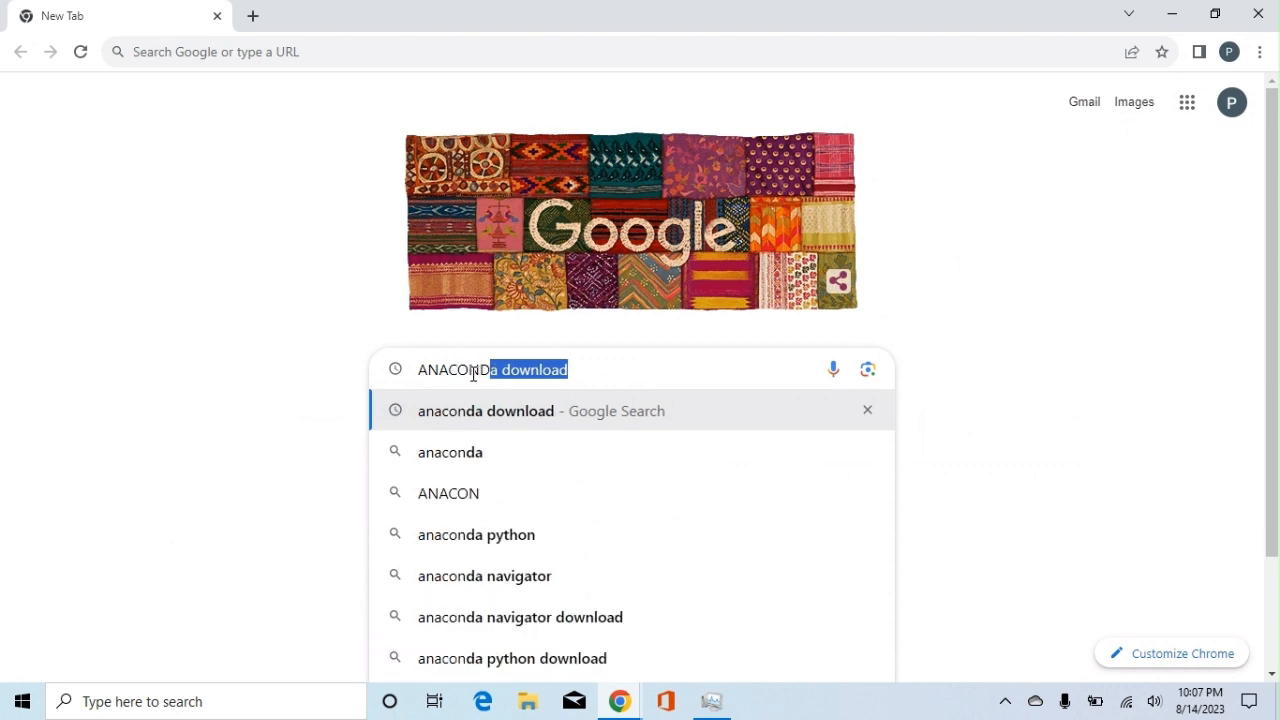
text(A)
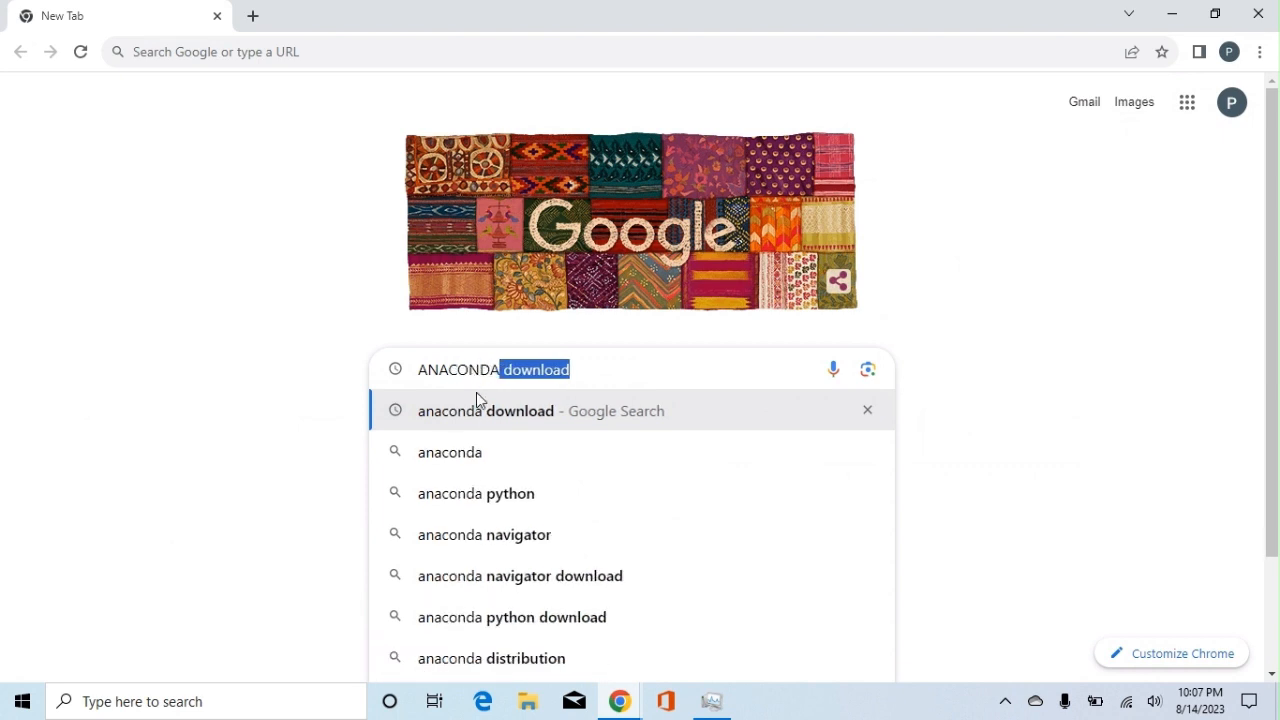
click(478, 405)
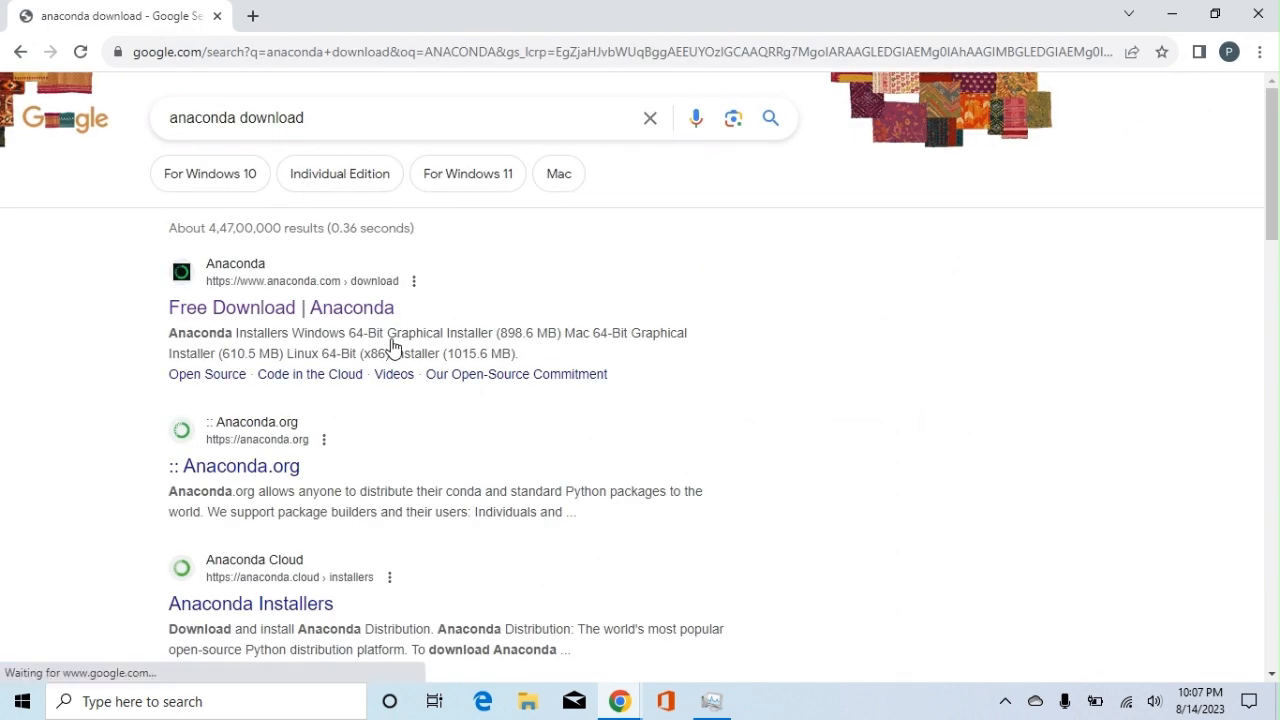
click(248, 320)
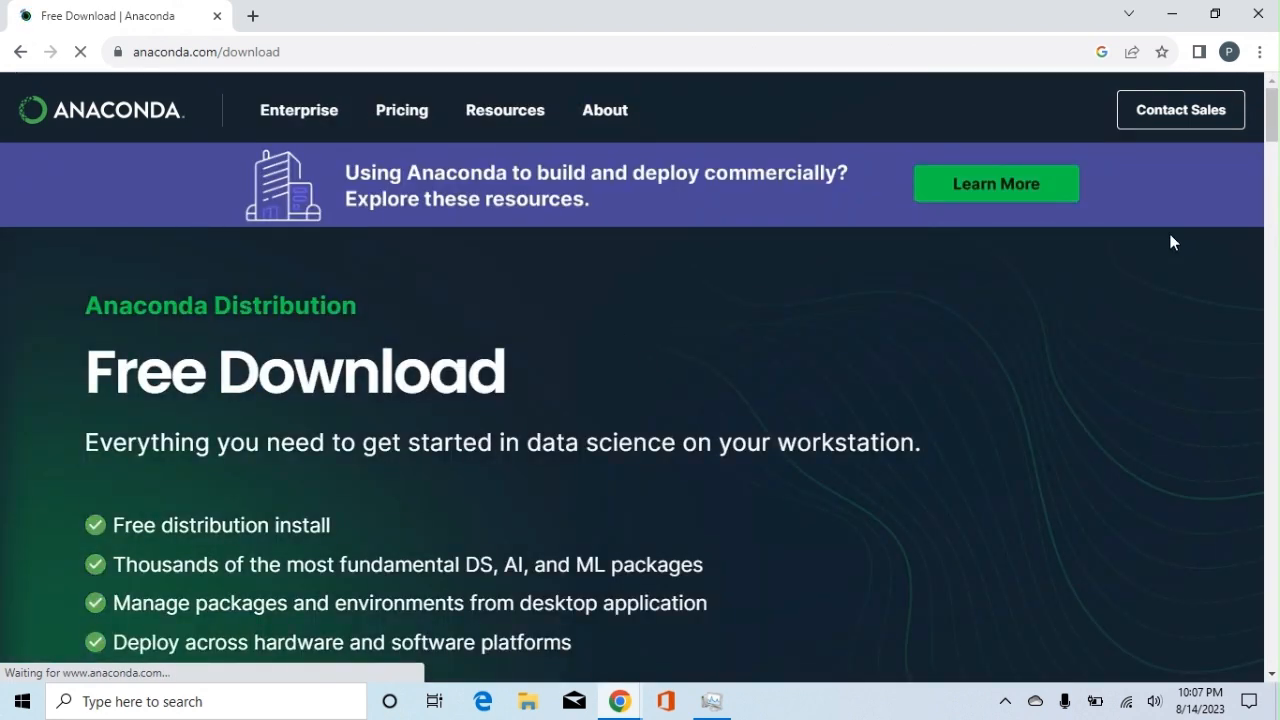
Step: Download the Anaconda Distribution installer for Windows and accept all cookies on the download confirmation page
drag(1273, 130, 1273, 155)
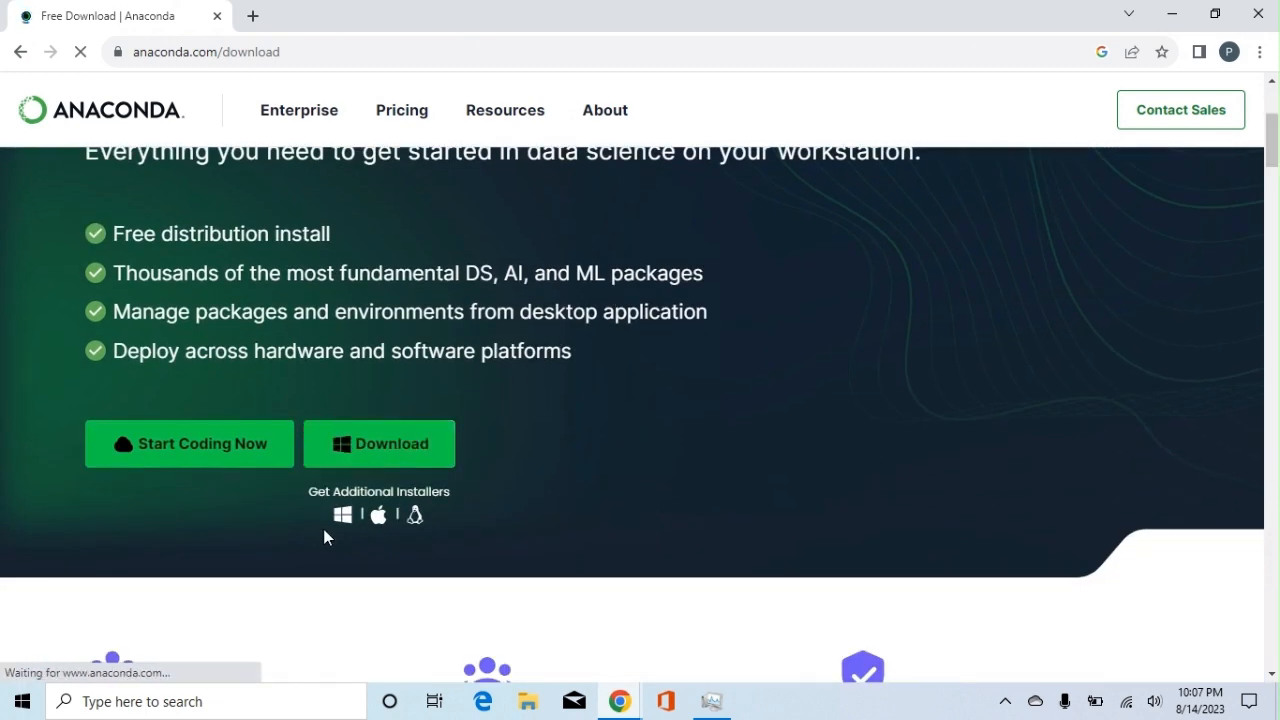
click(379, 525)
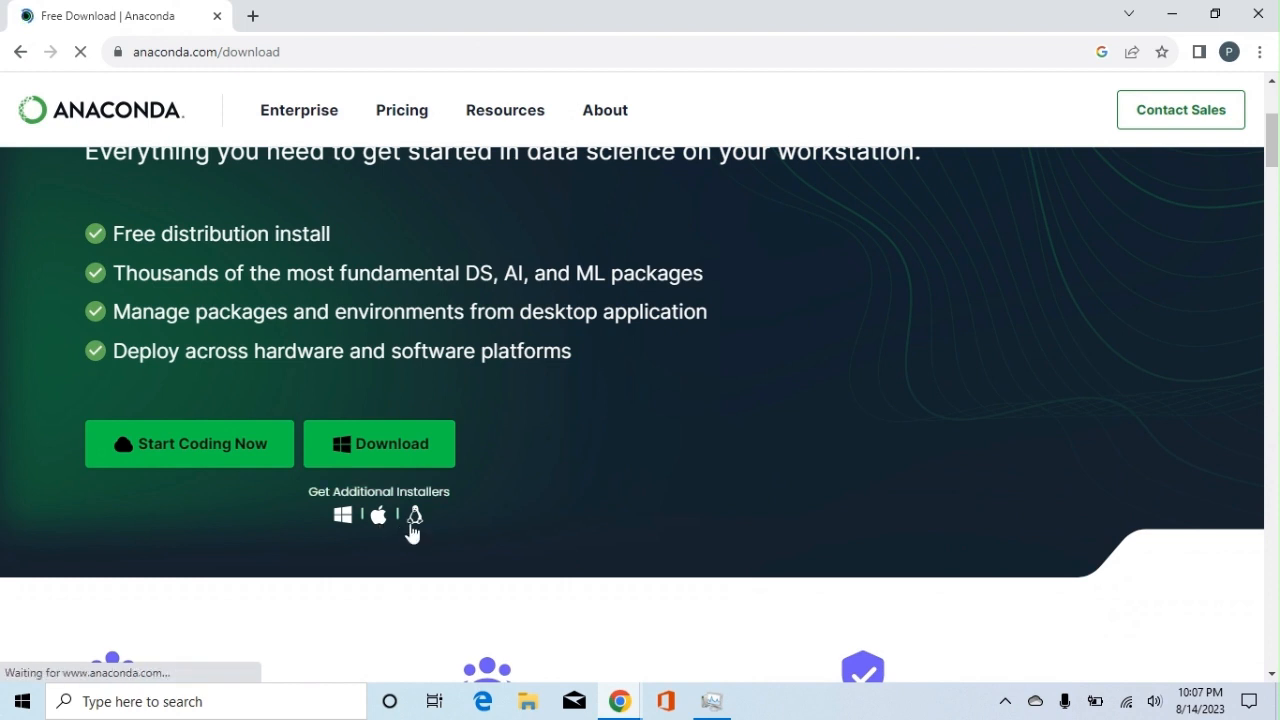
click(427, 453)
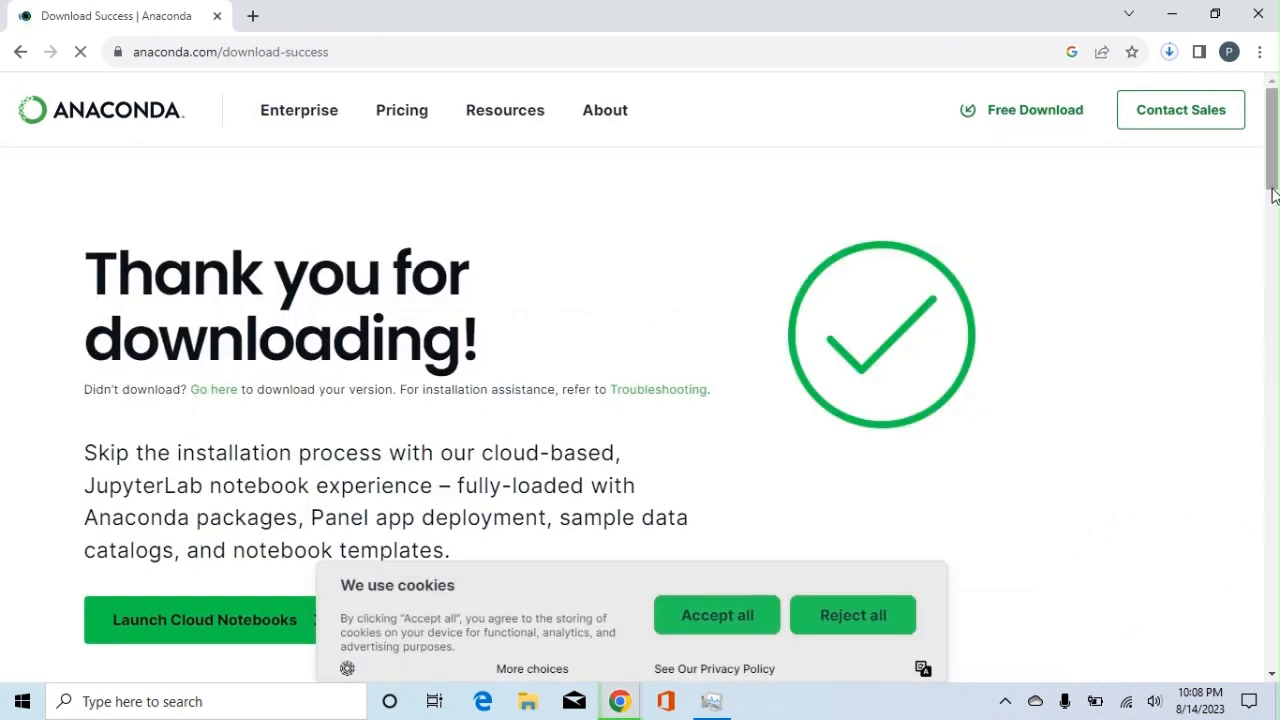
drag(1272, 195, 1272, 233)
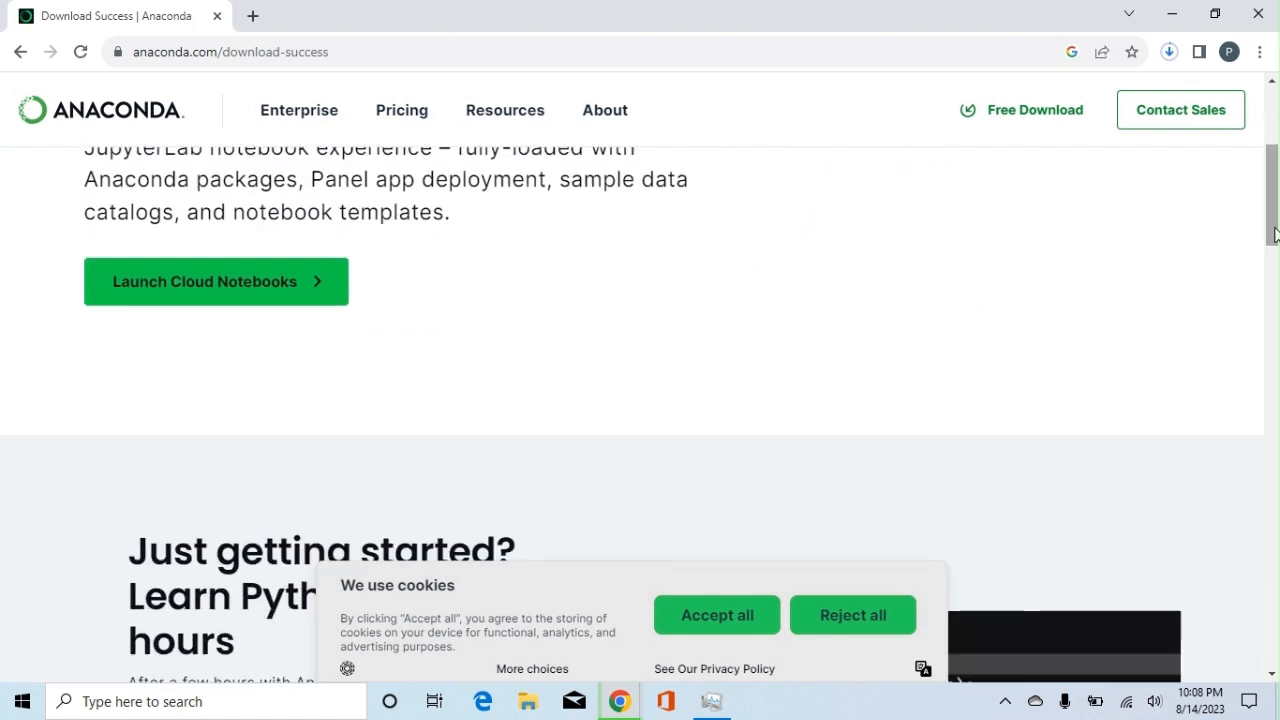
click(763, 617)
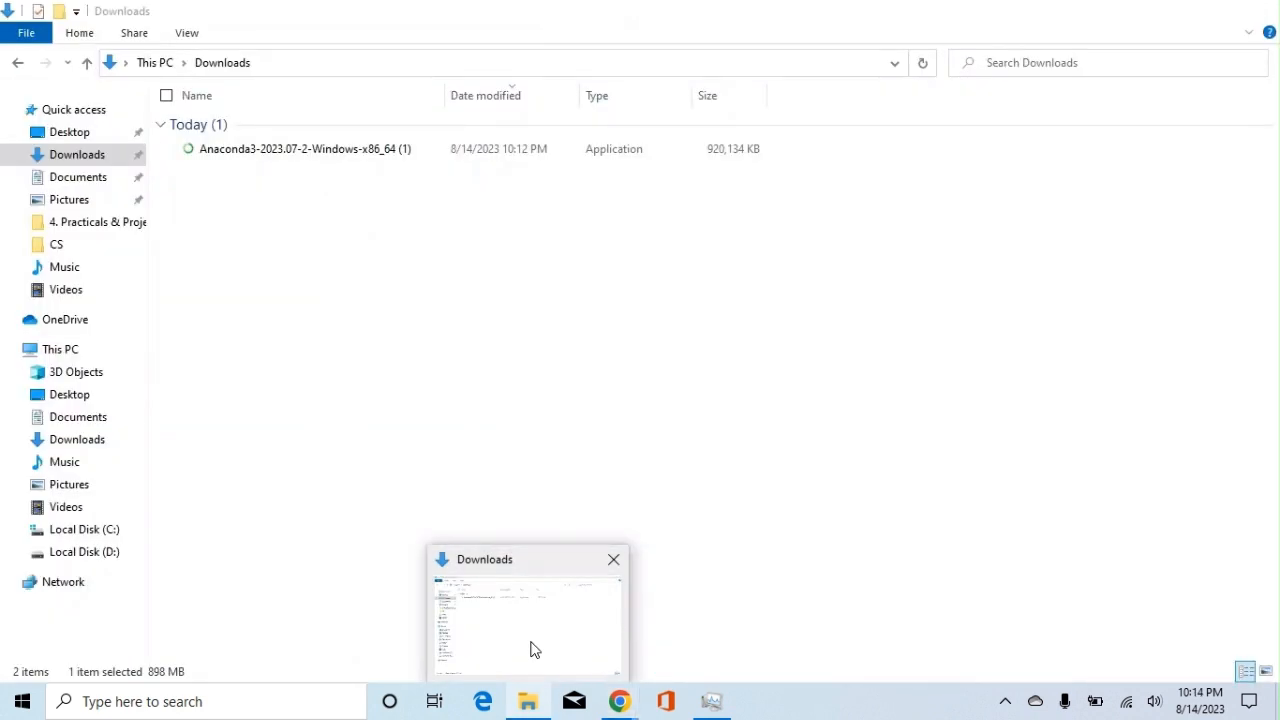
Step: Switch to the Downloads folder in File Explorer and run the Anaconda3-2023.07-2-Windows-x86_64 (1) installer
click(529, 649)
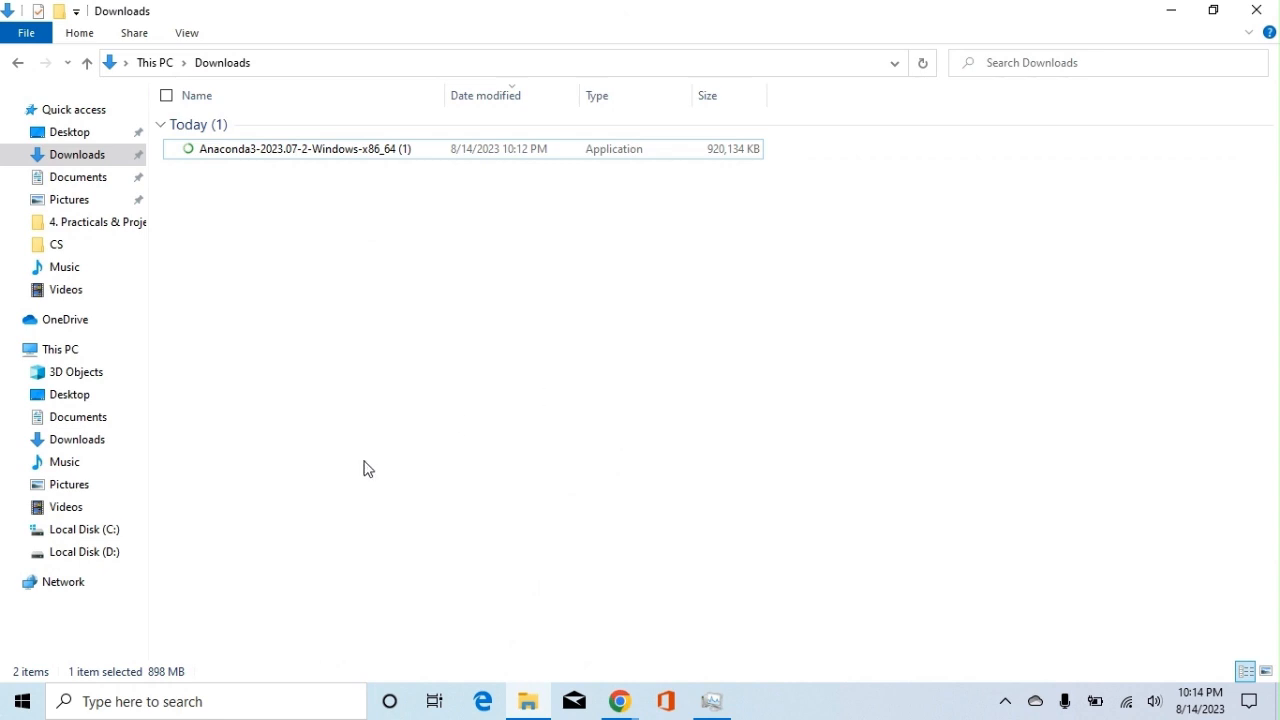
click(391, 158)
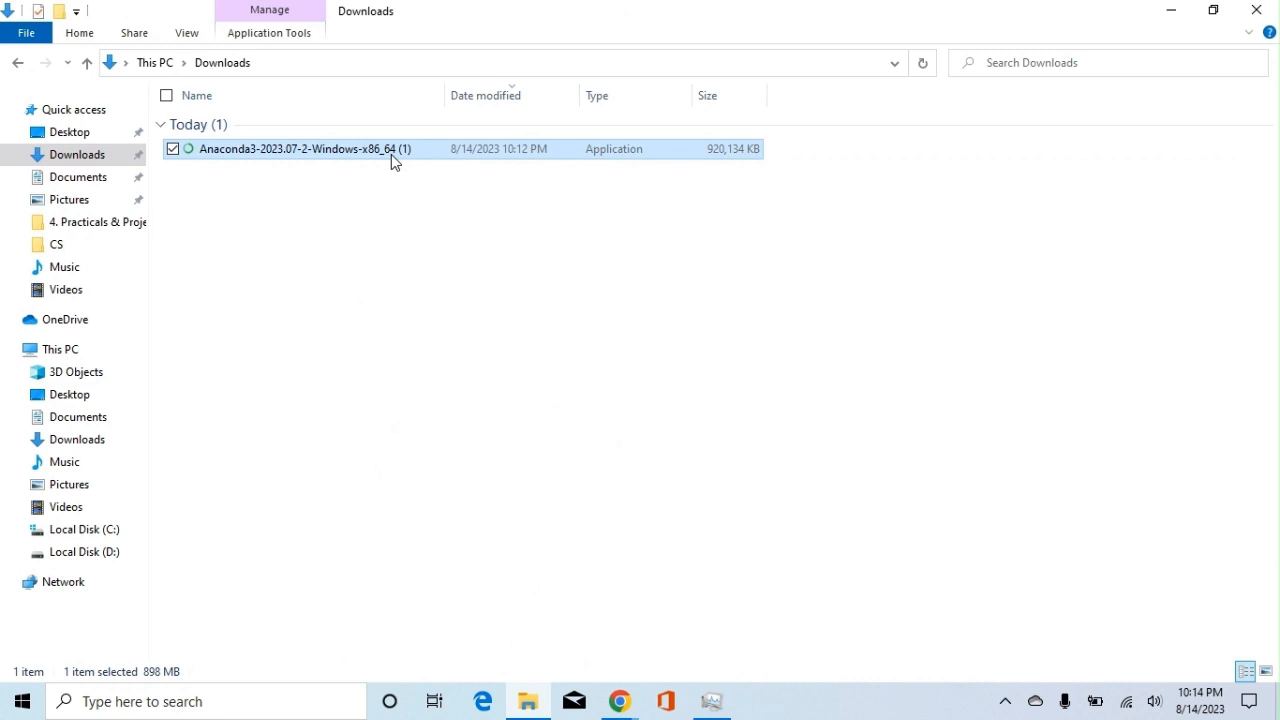
click(391, 156)
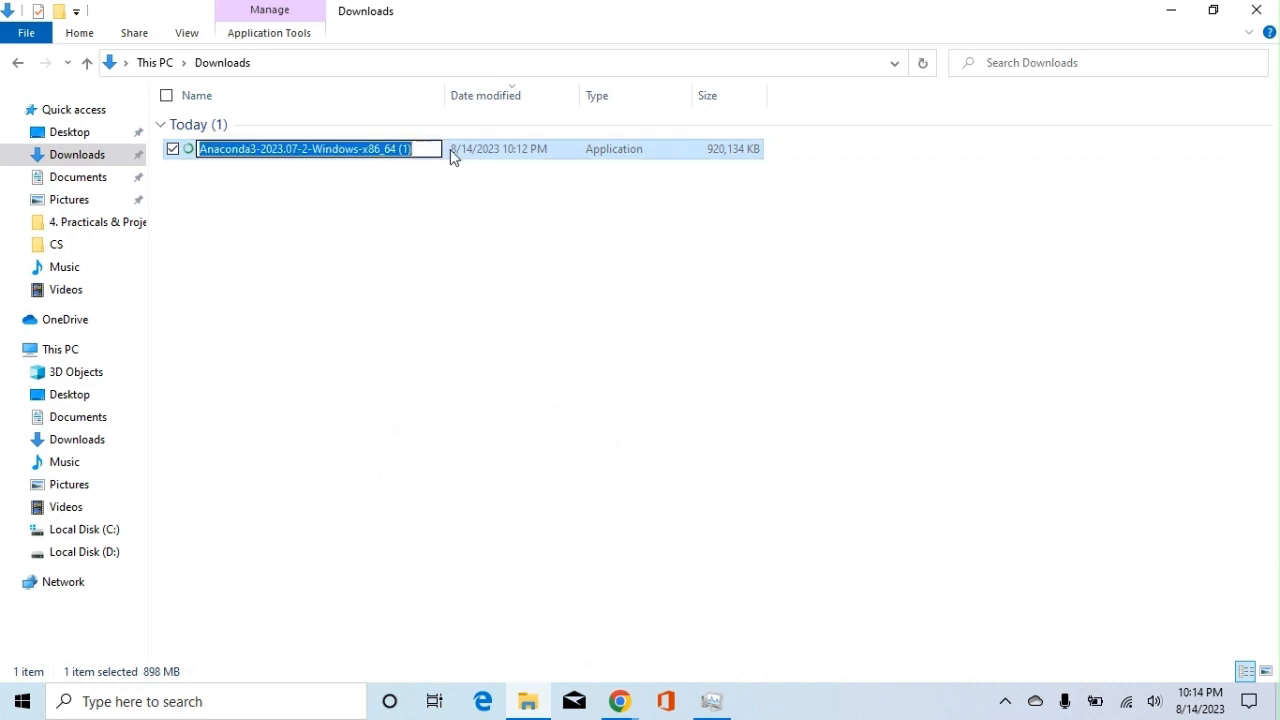
click(451, 157)
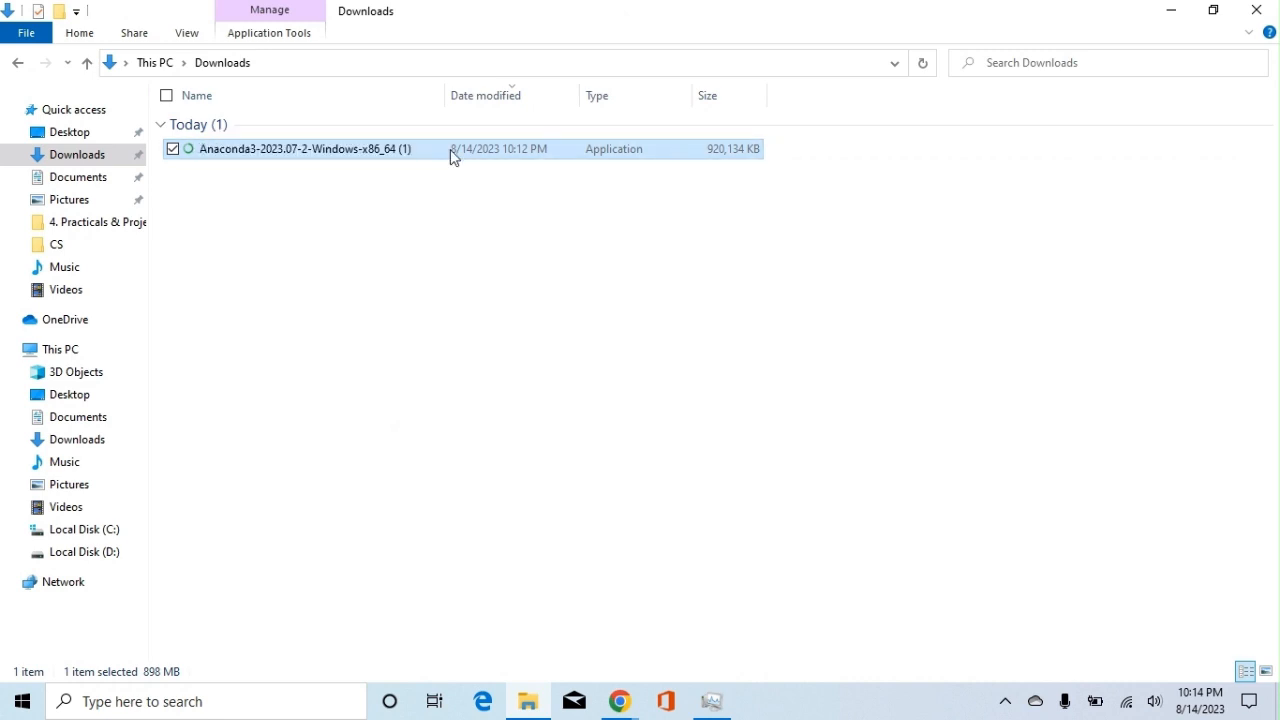
double_click(451, 157)
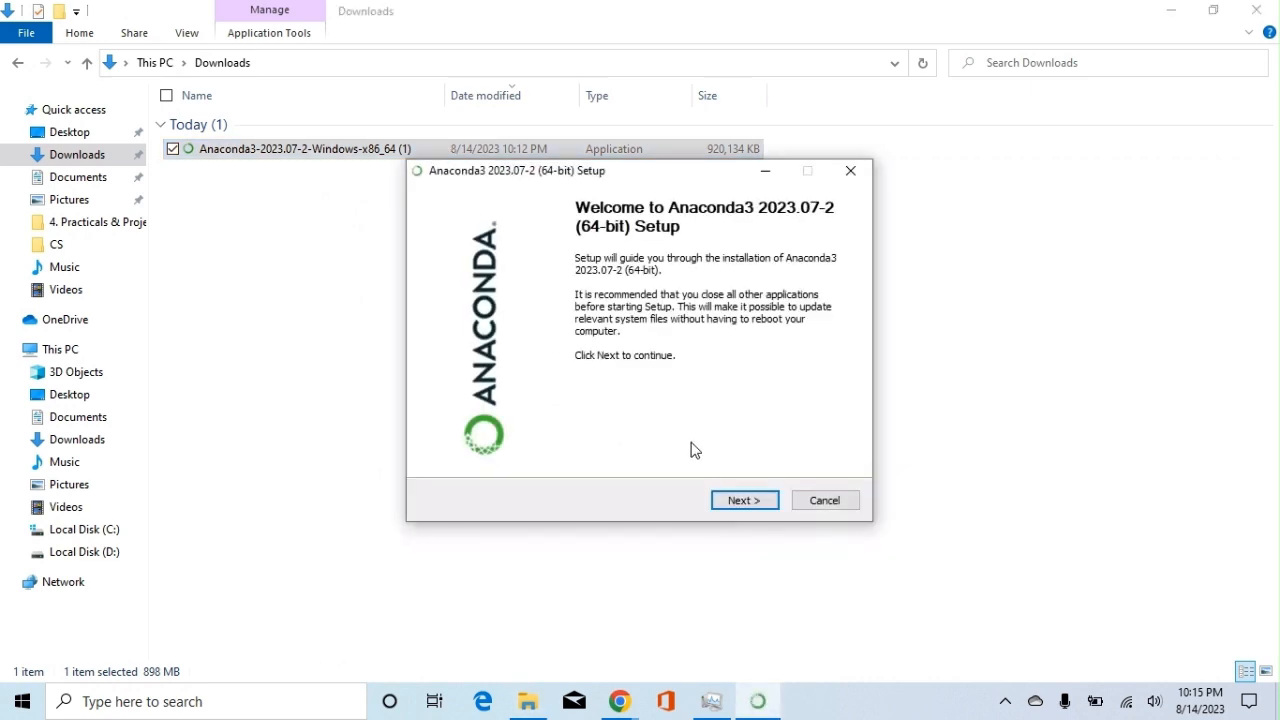
Step: Continue past the setup welcome page, go through the license agreement to its end and agree to it
click(736, 504)
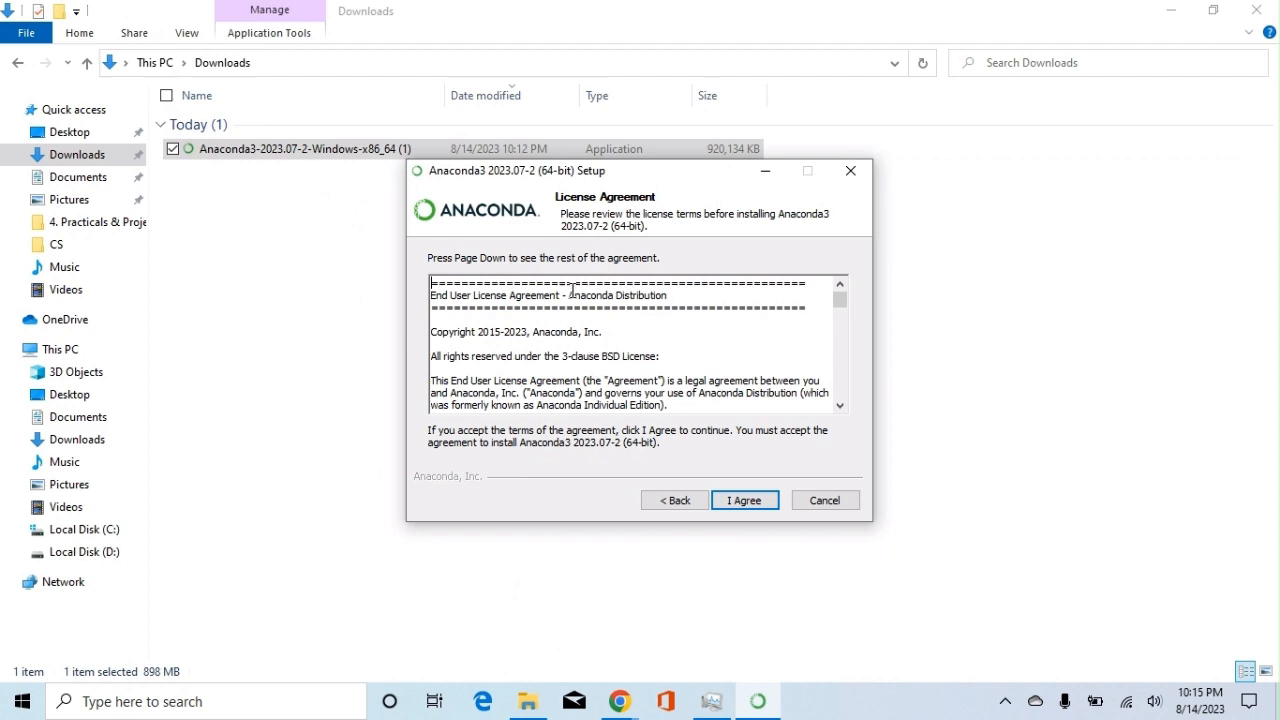
click(842, 302)
drag(842, 302, 842, 389)
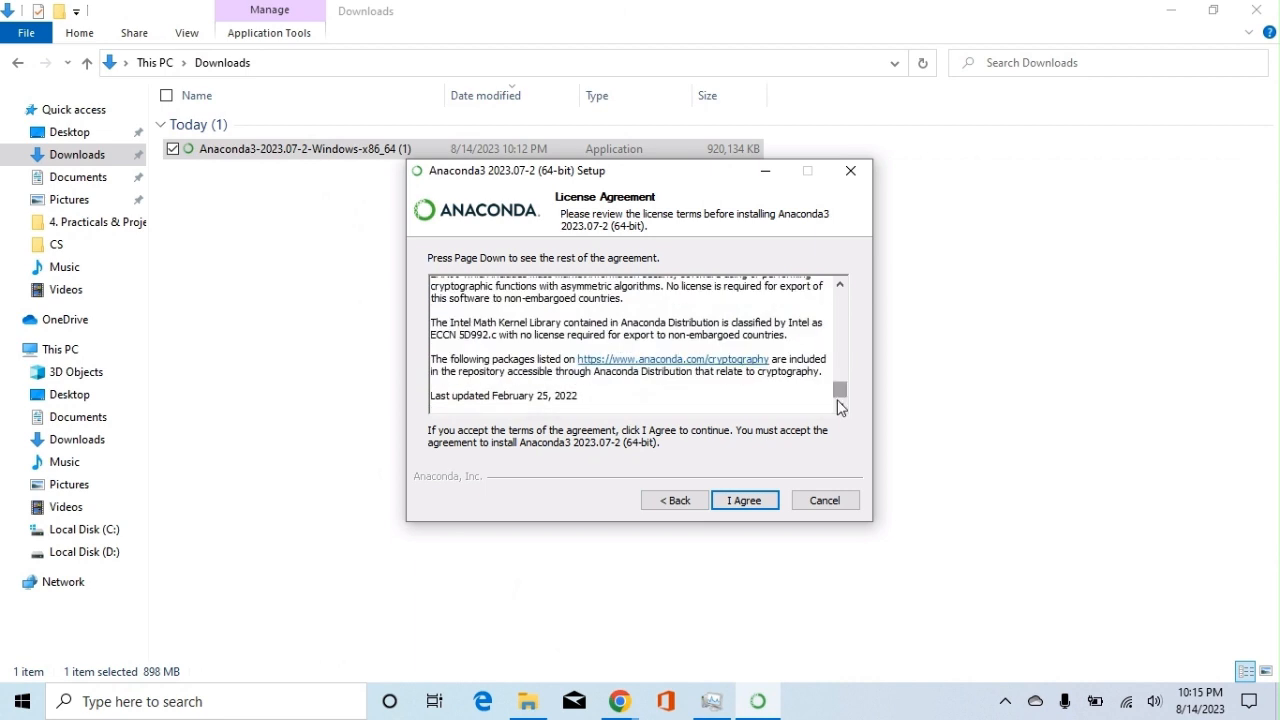
click(747, 503)
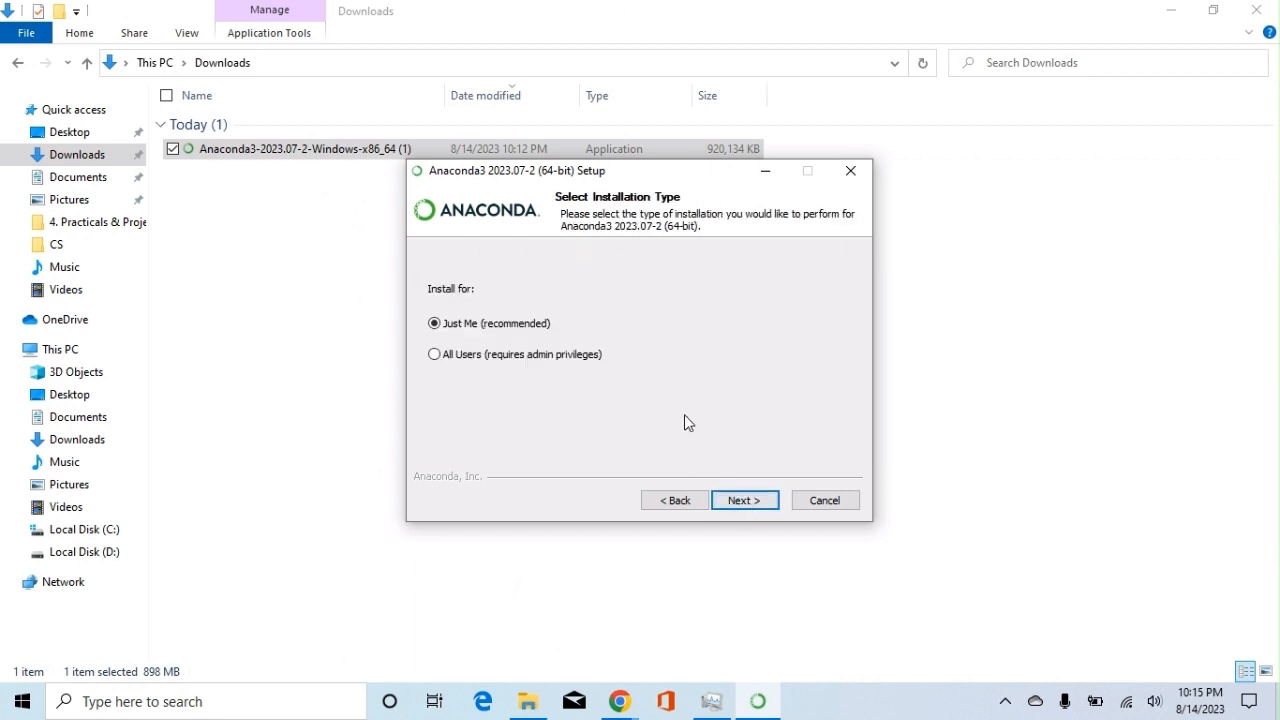
Step: Install Anaconda3 for Just Me in the default destination folder, with the option to add it to the PATH environment variable enabled
click(736, 501)
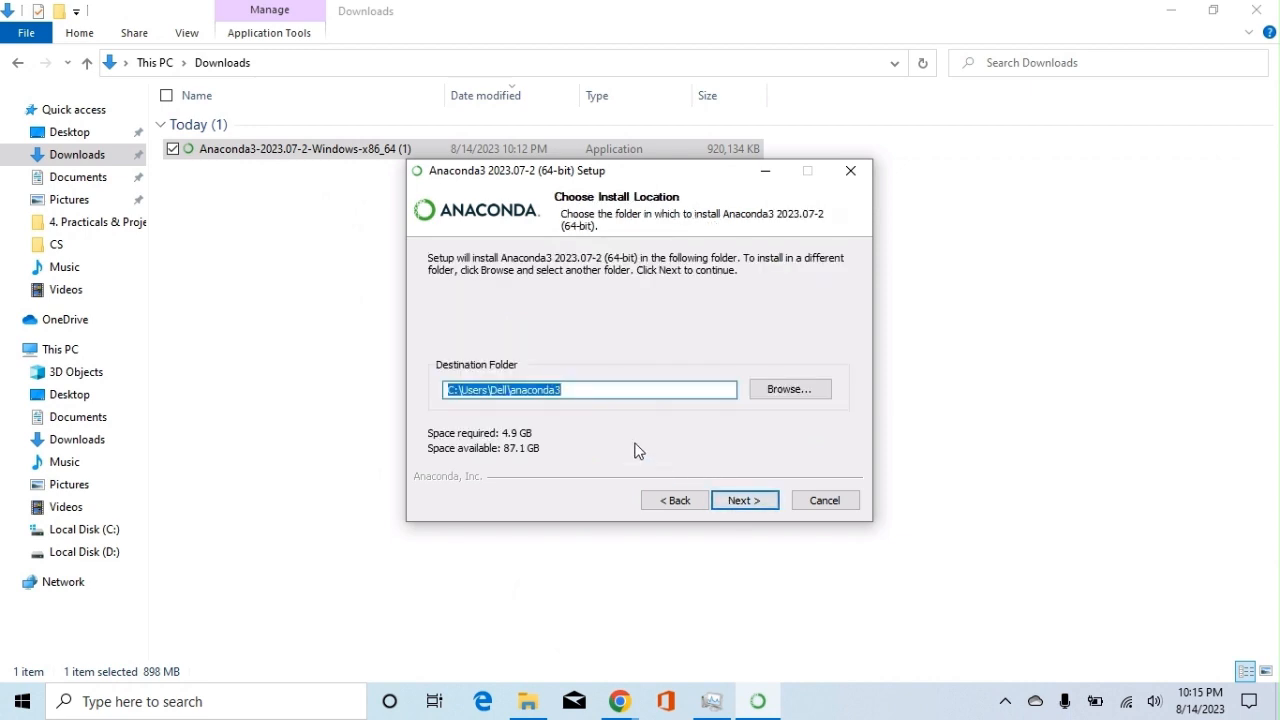
click(752, 508)
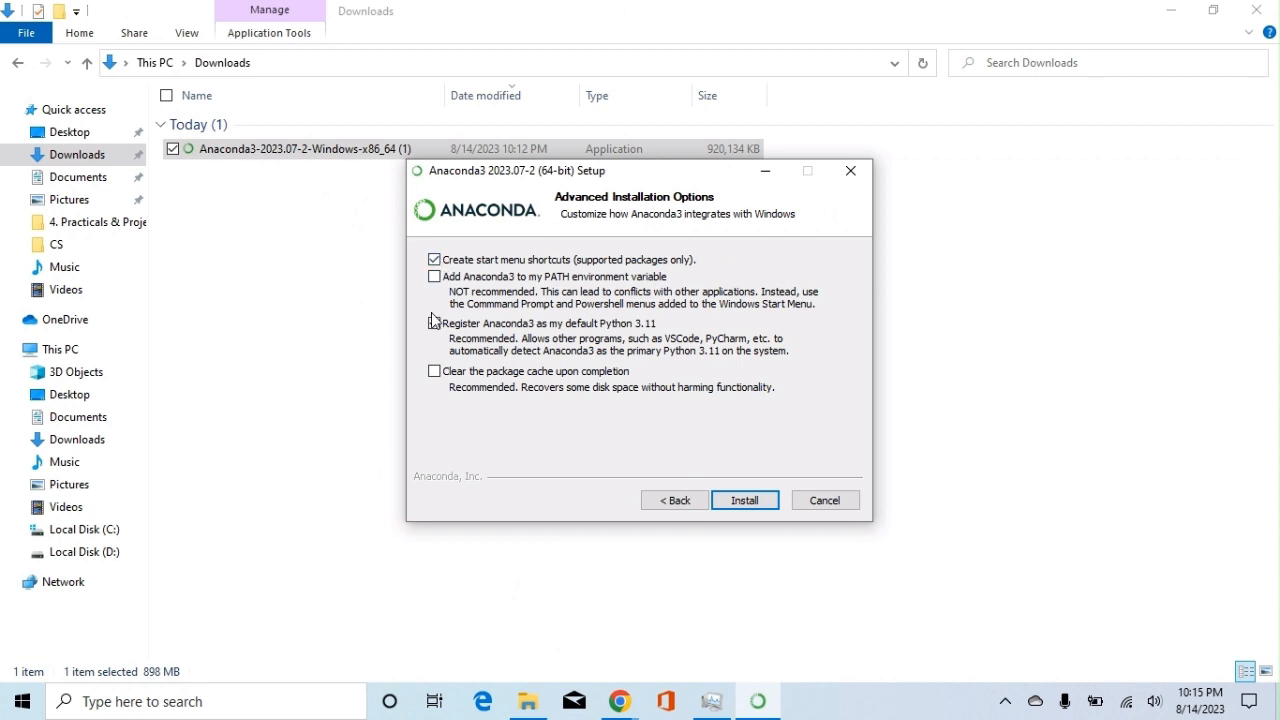
click(435, 277)
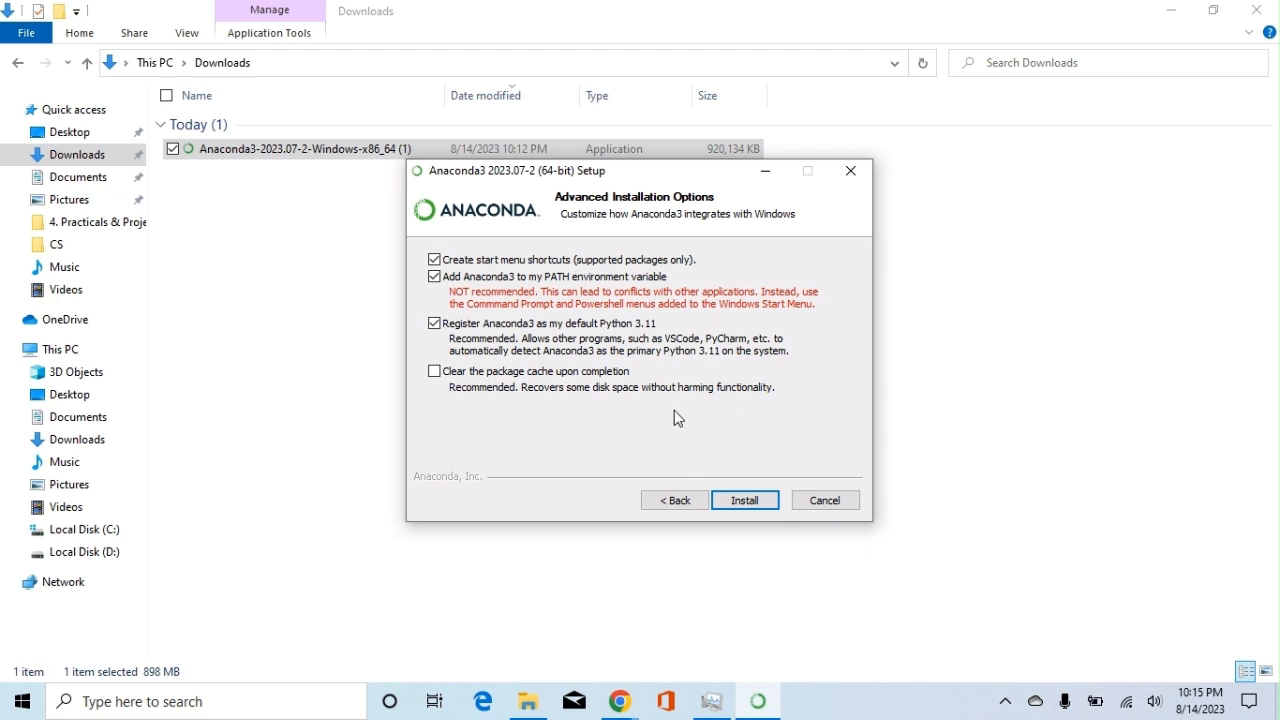
click(733, 501)
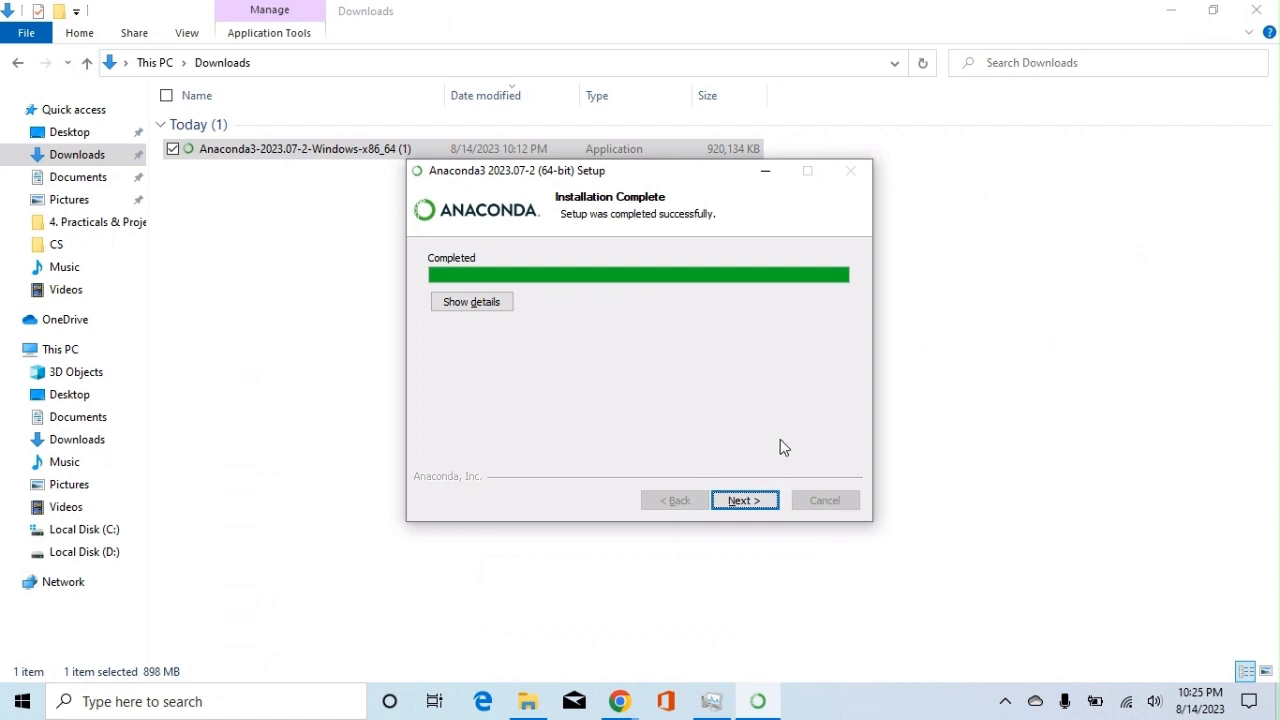
Step: Finish the Anaconda3 setup, keeping Launch Anaconda Navigator and Getting Started with Anaconda Distribution enabled
click(745, 501)
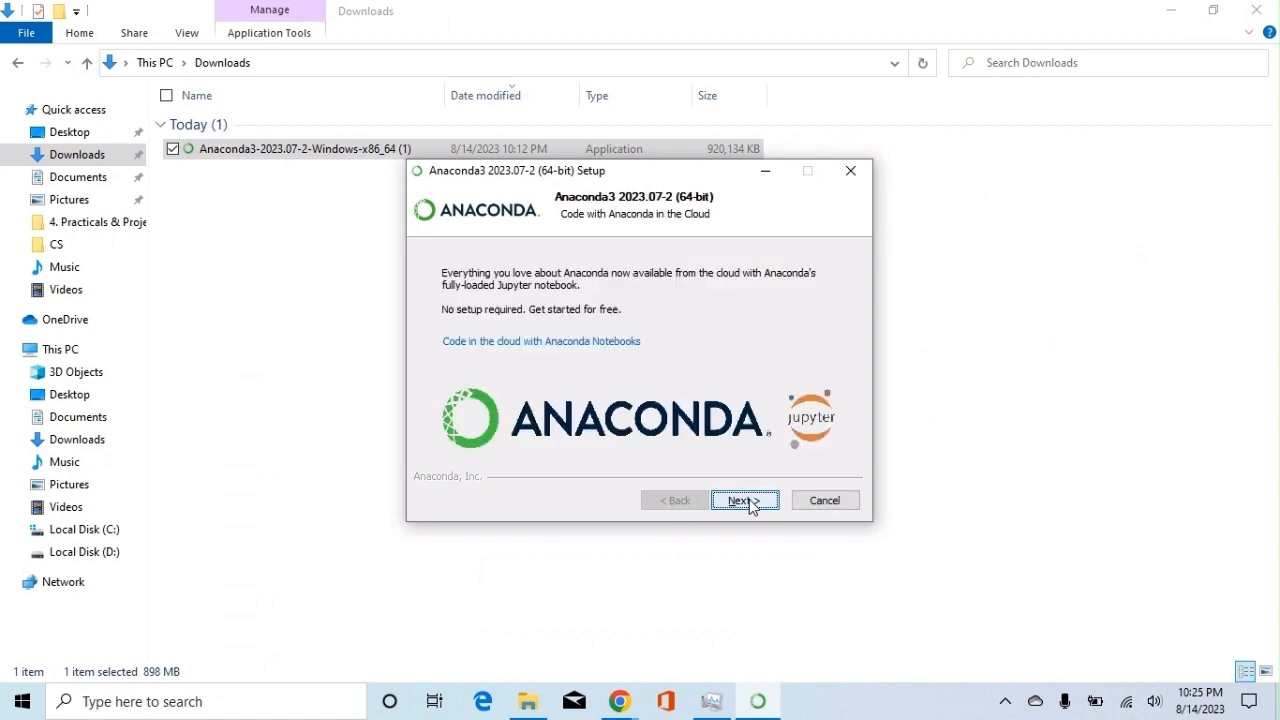
click(745, 501)
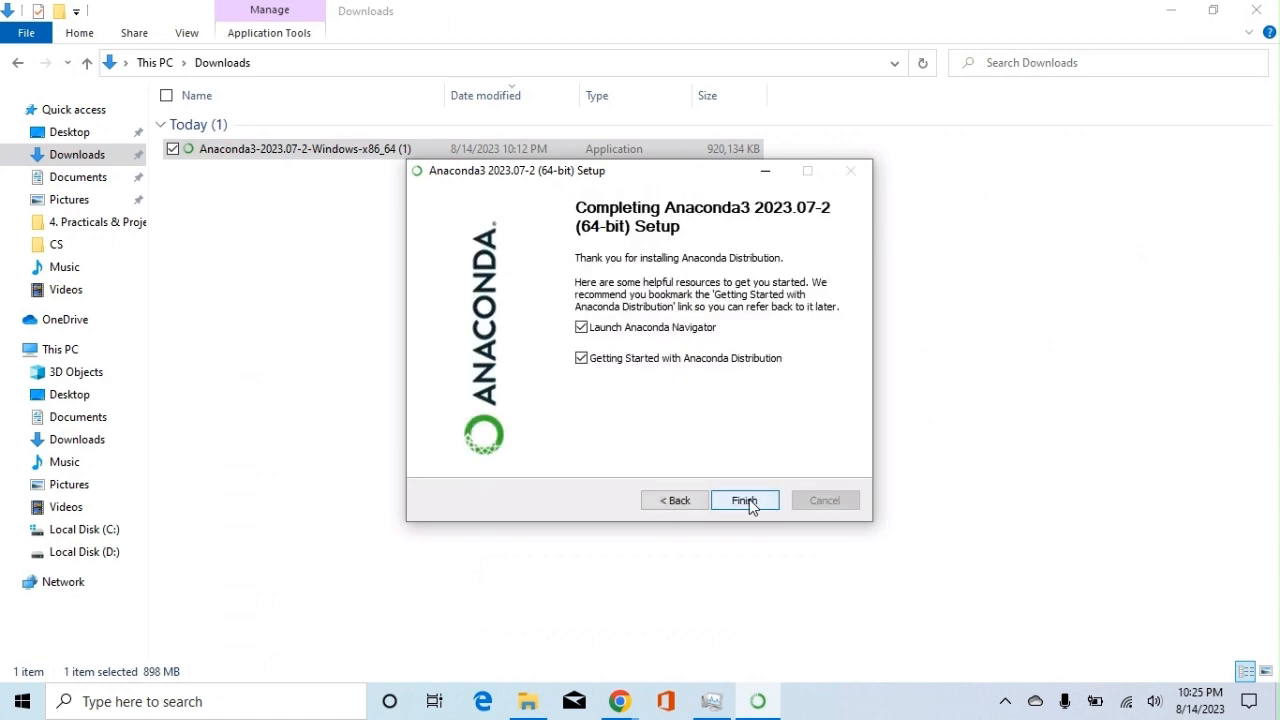
click(750, 500)
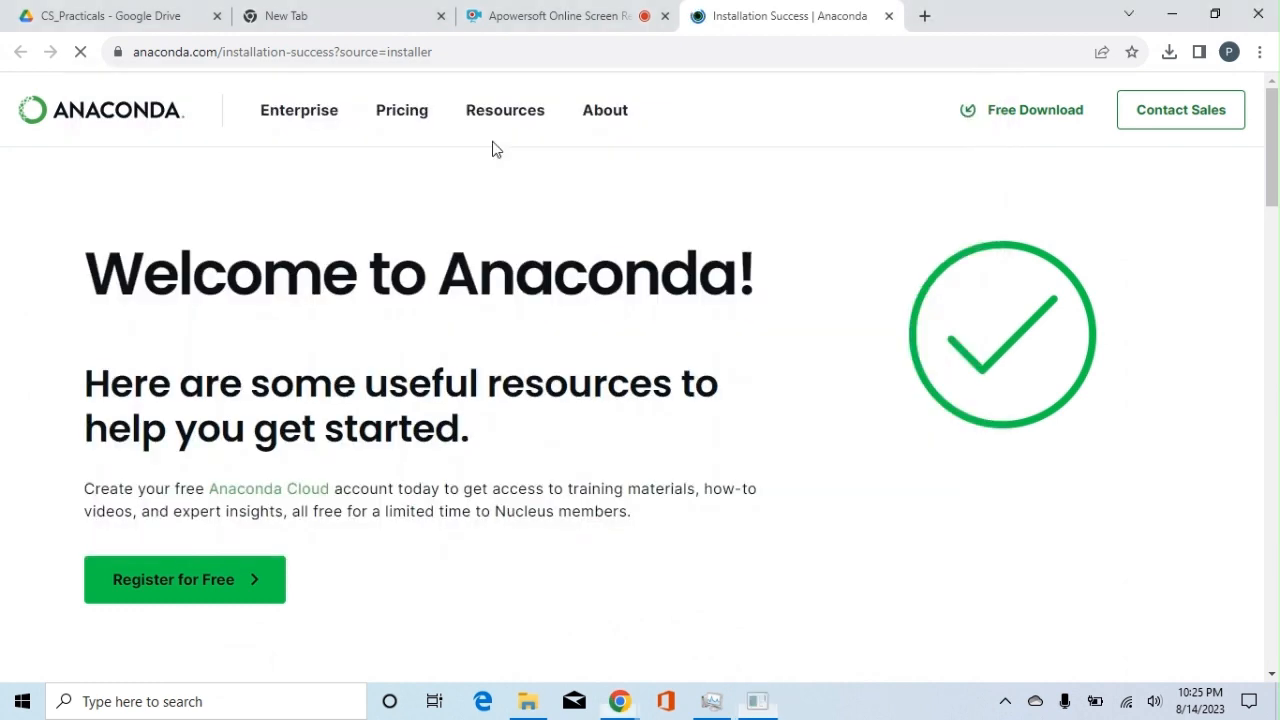
Step: Search Windows for ANACONDA and launch Anaconda Navigator from the matching apps
mouse_move(492, 148)
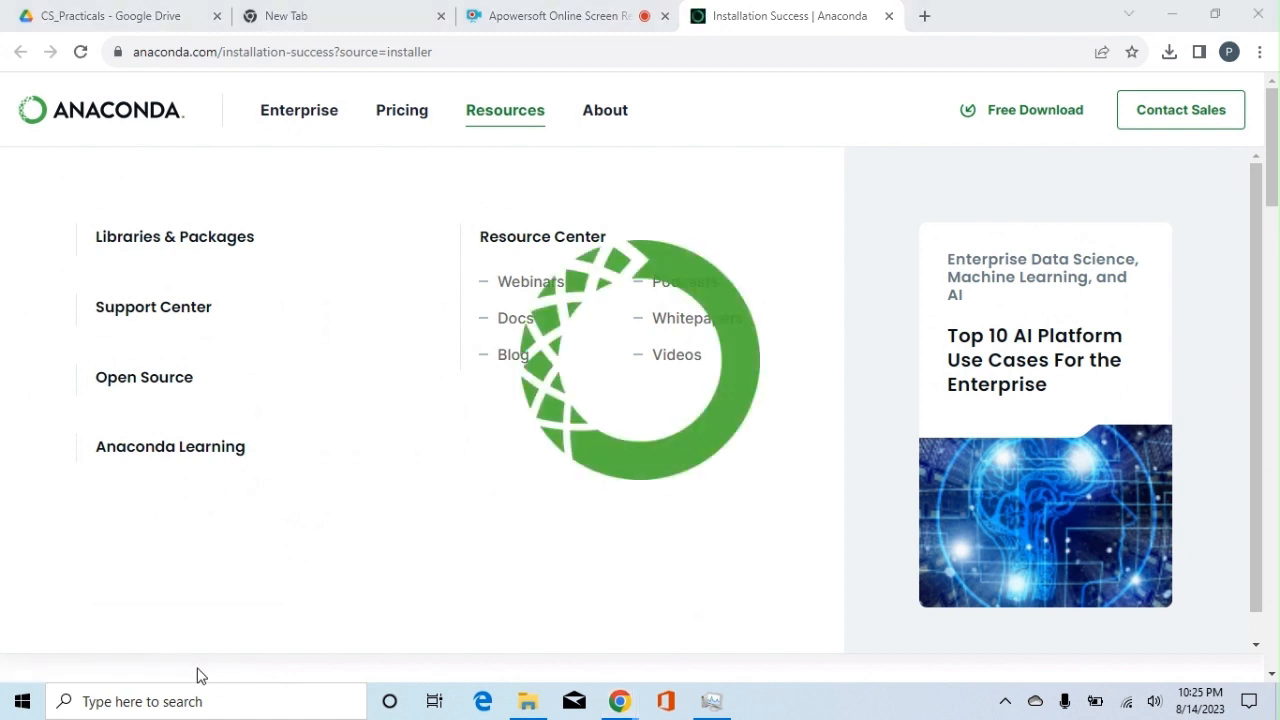
click(152, 701)
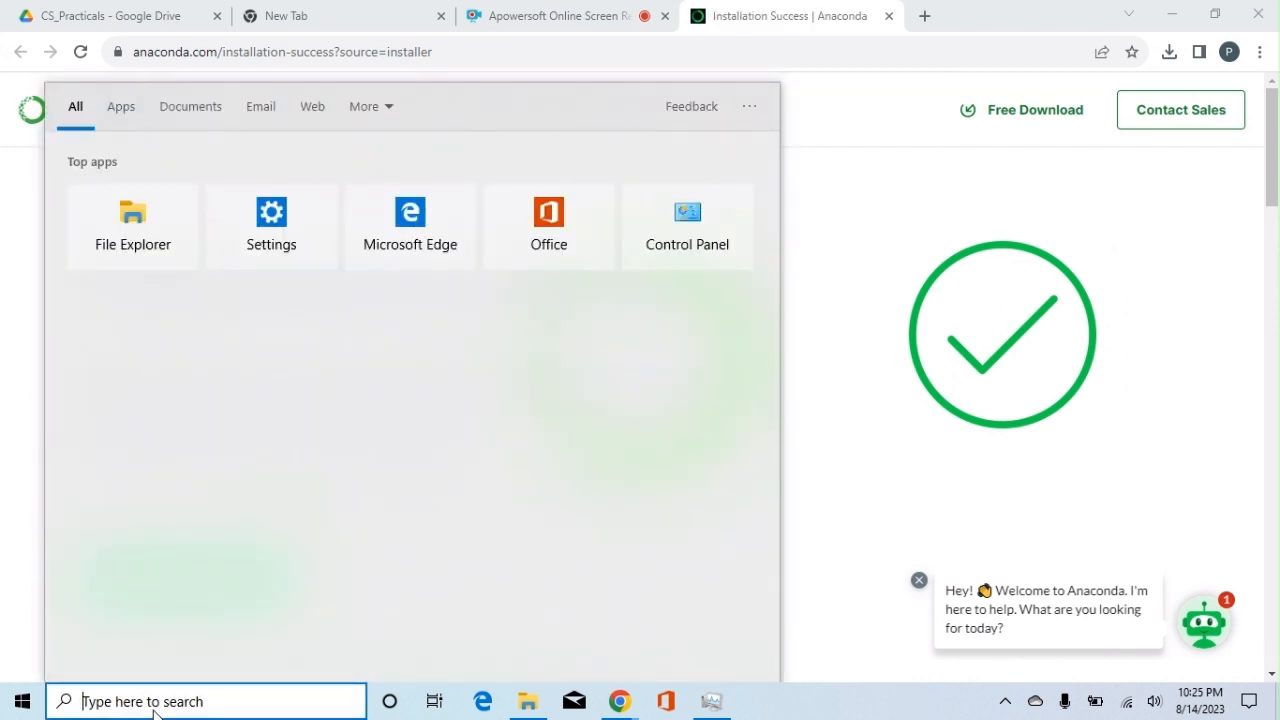
text(ANA)
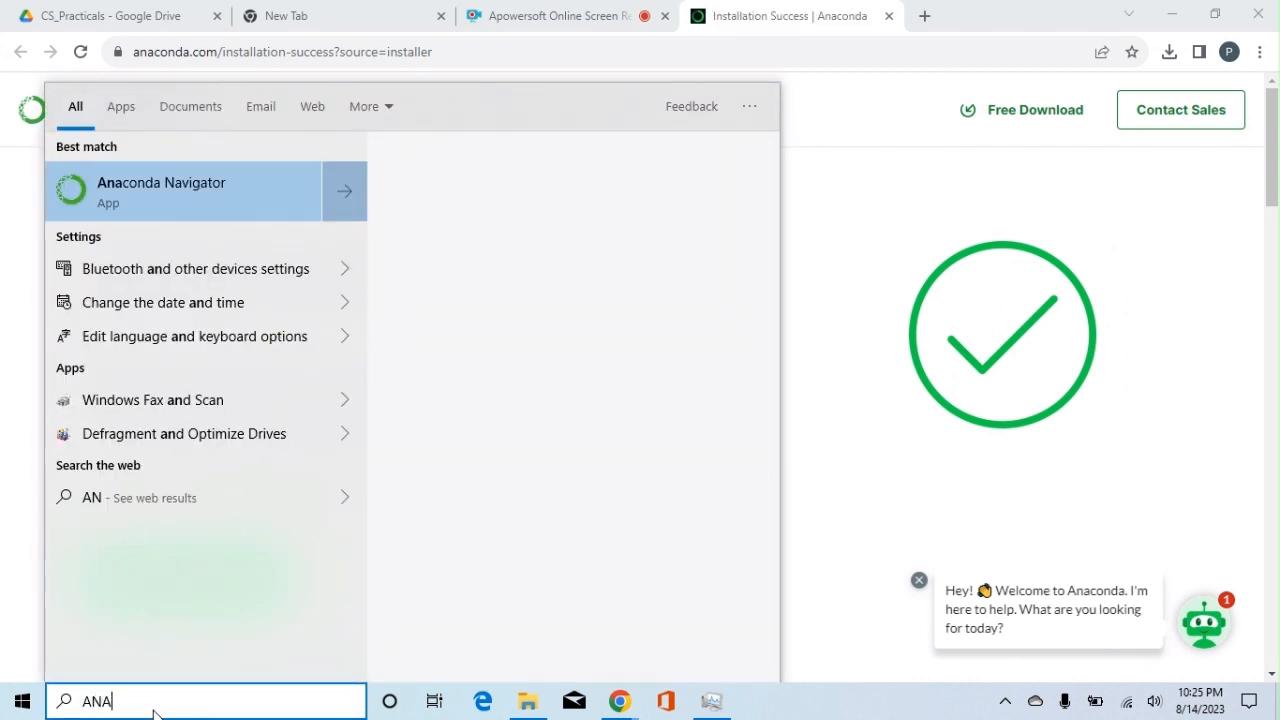
text(CONDA)
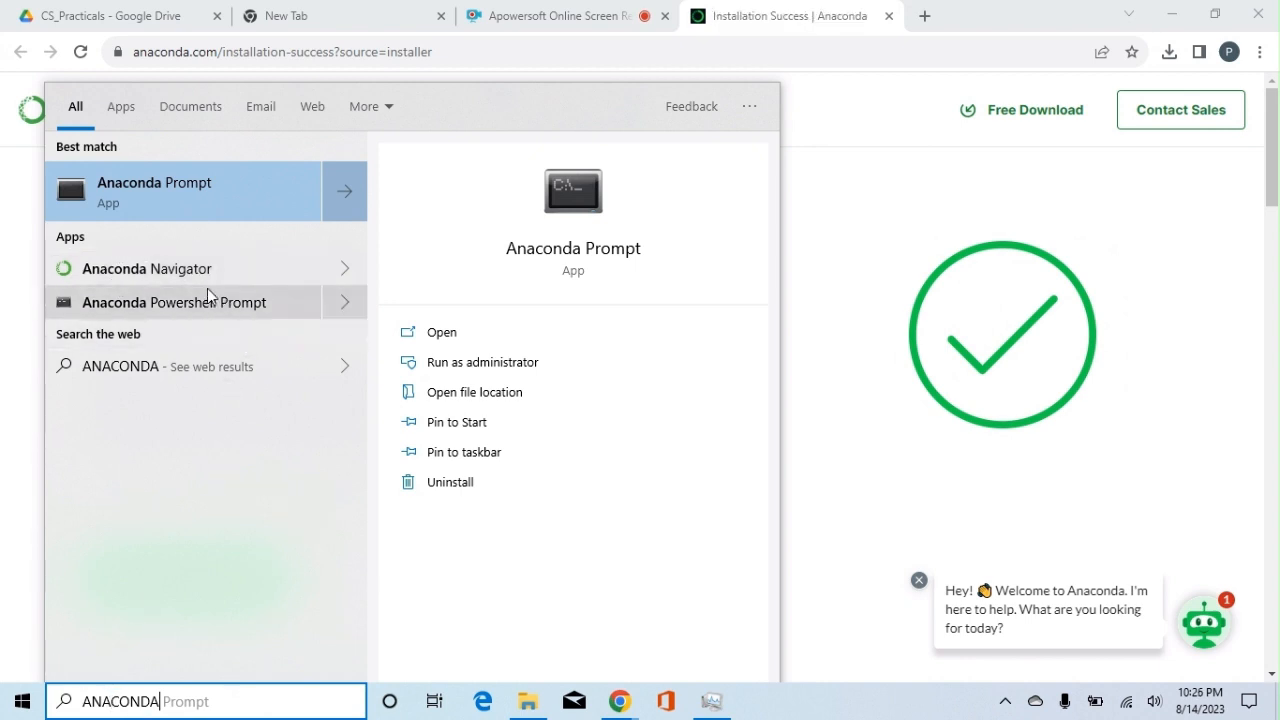
click(228, 272)
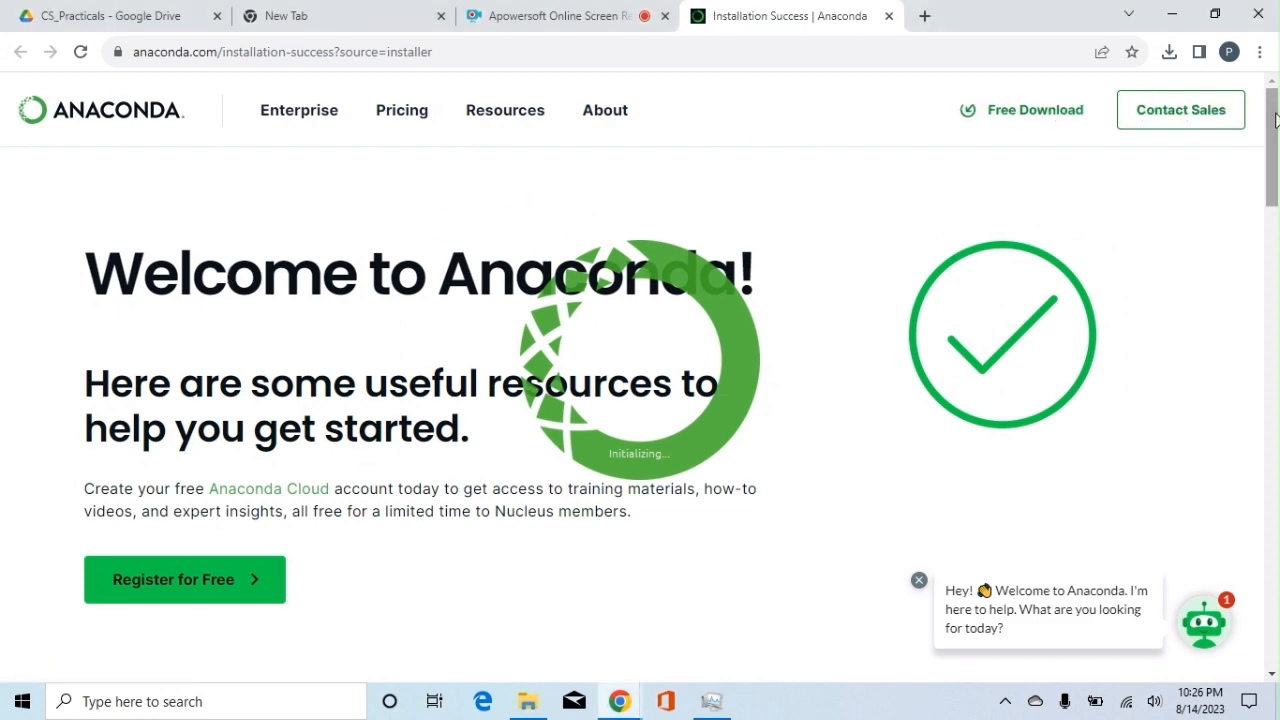
drag(1276, 120, 1276, 406)
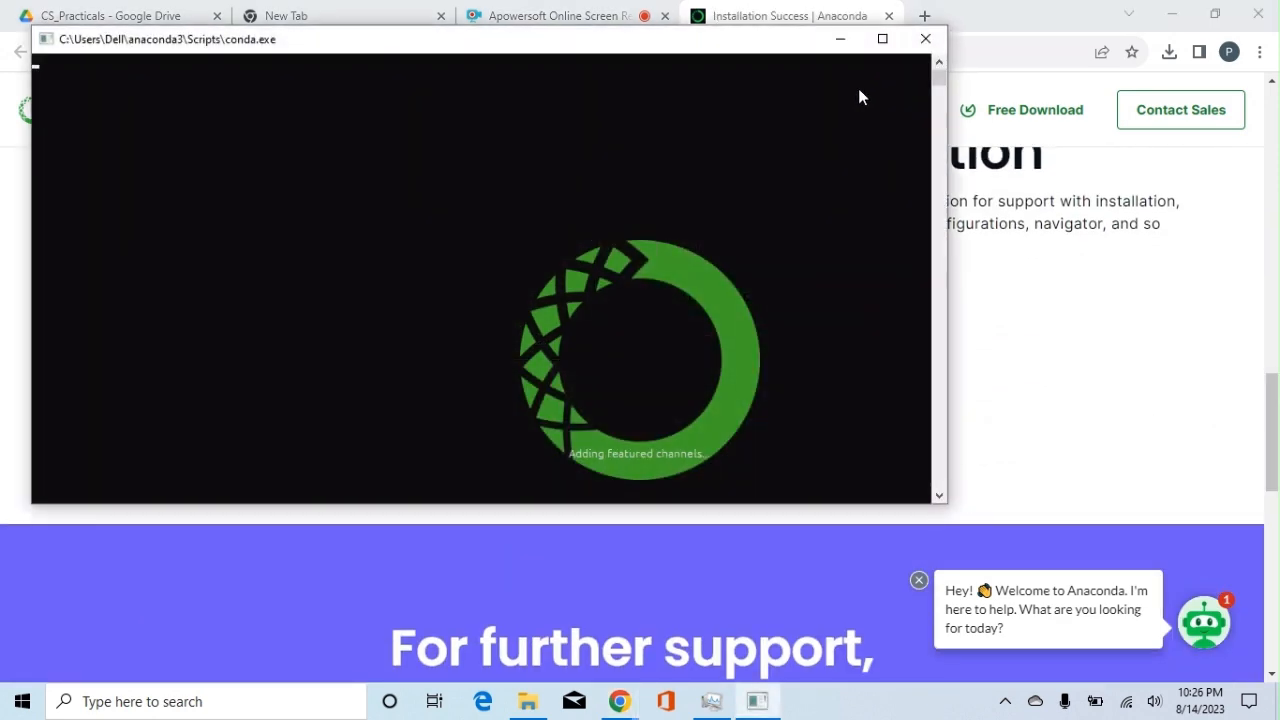
click(882, 40)
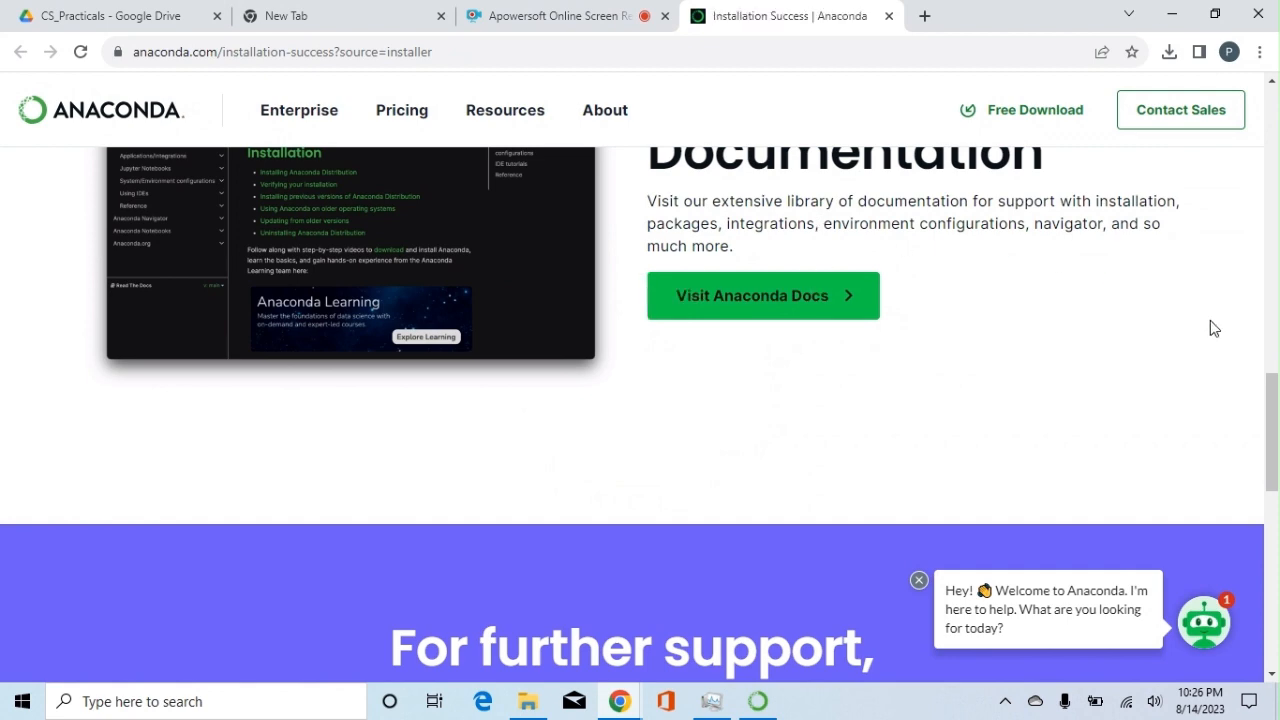
drag(1272, 440, 1278, 290)
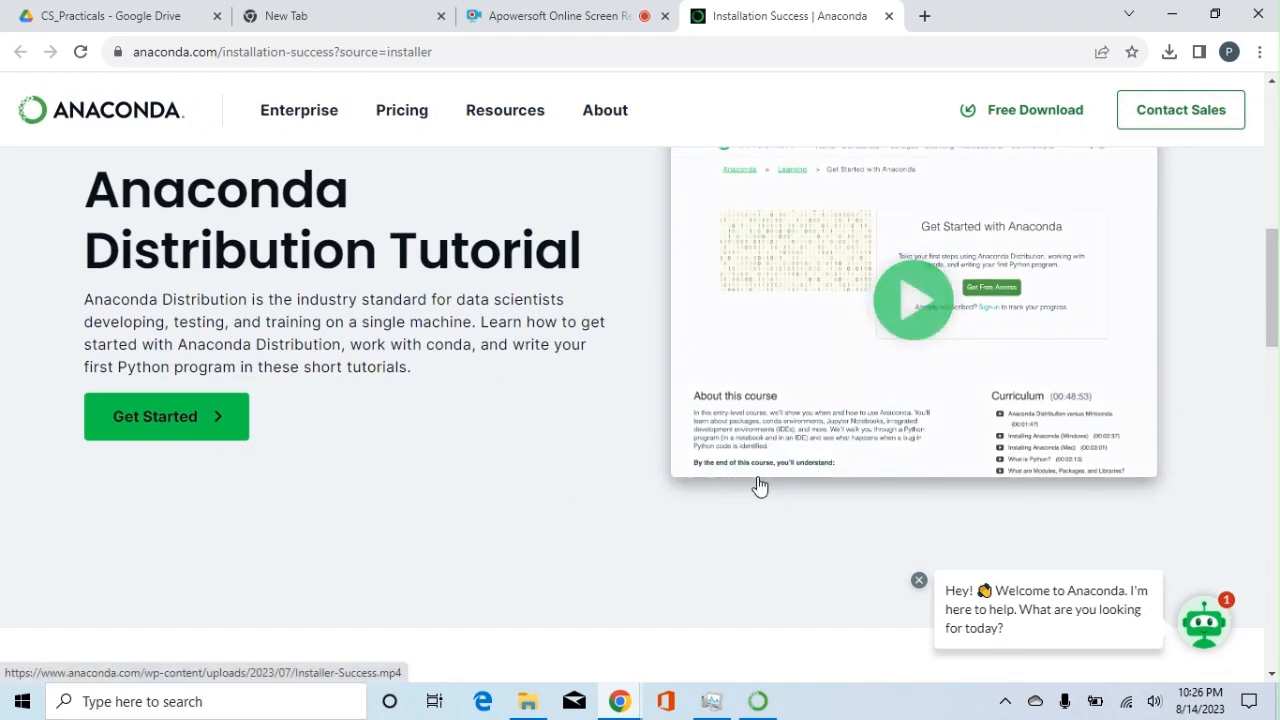
Step: Switch to the Anaconda Navigator window and dismiss the Broken Navigator configuration message
mouse_move(757, 705)
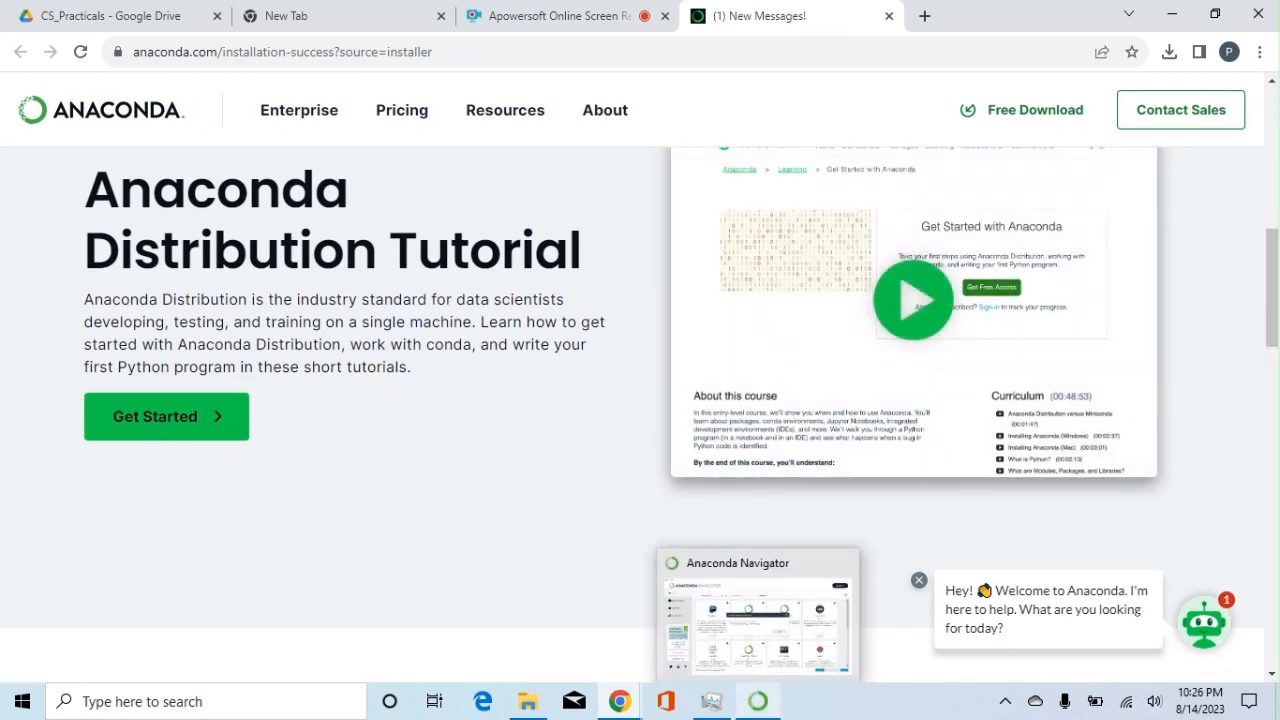
click(758, 632)
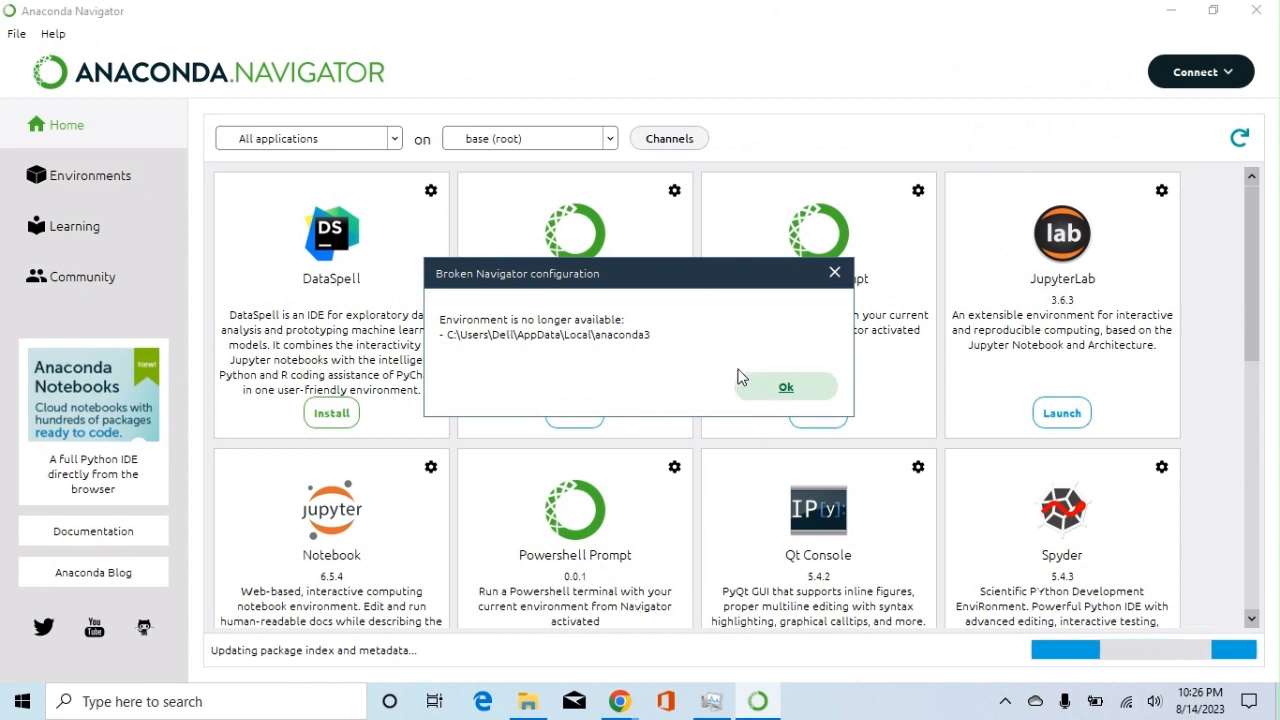
click(835, 276)
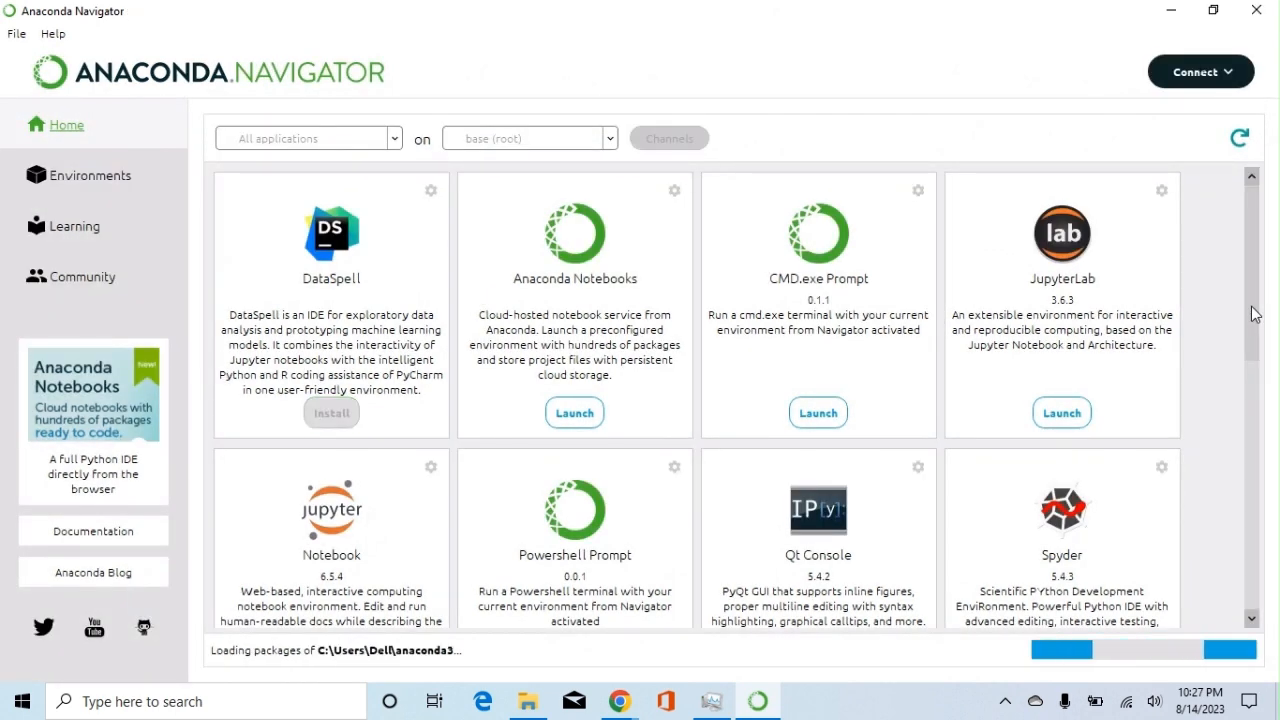
Step: Look through the applications offered on Navigator's Home page for the base (root) environment, down to the last row and back to Jupyter Notebook
drag(1255, 314, 1255, 402)
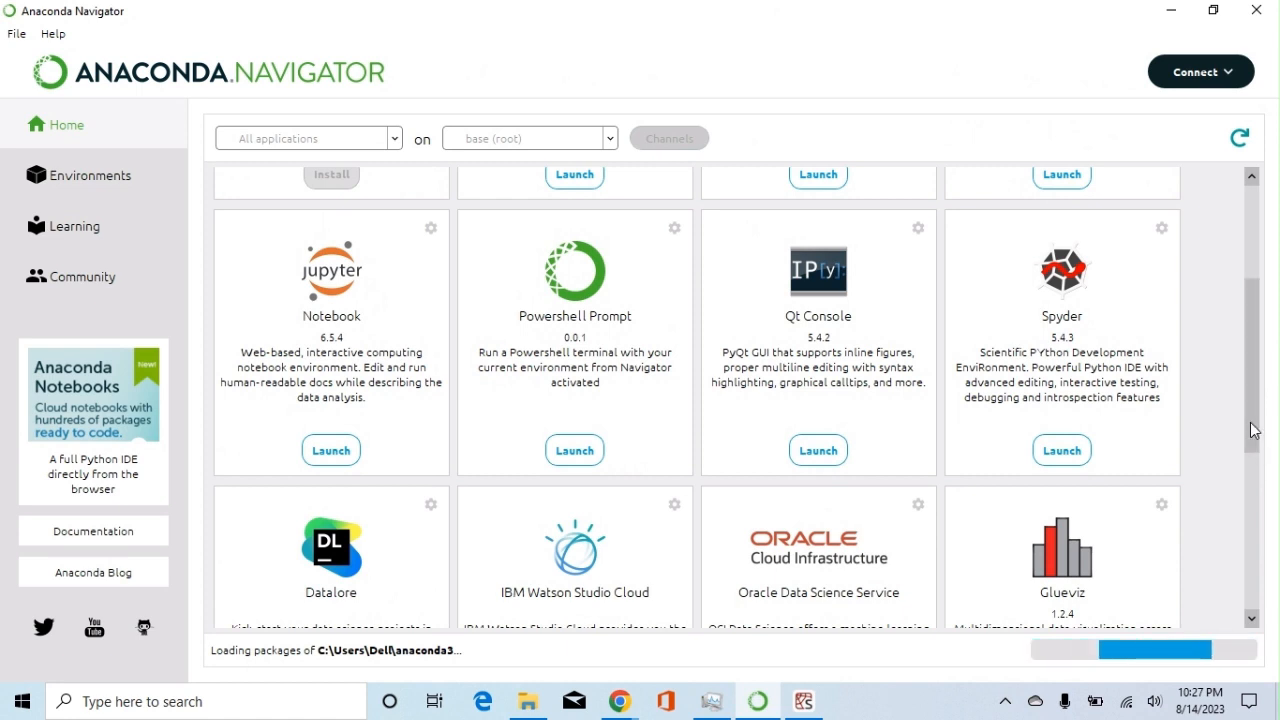
scroll(1244, 515, up, 2)
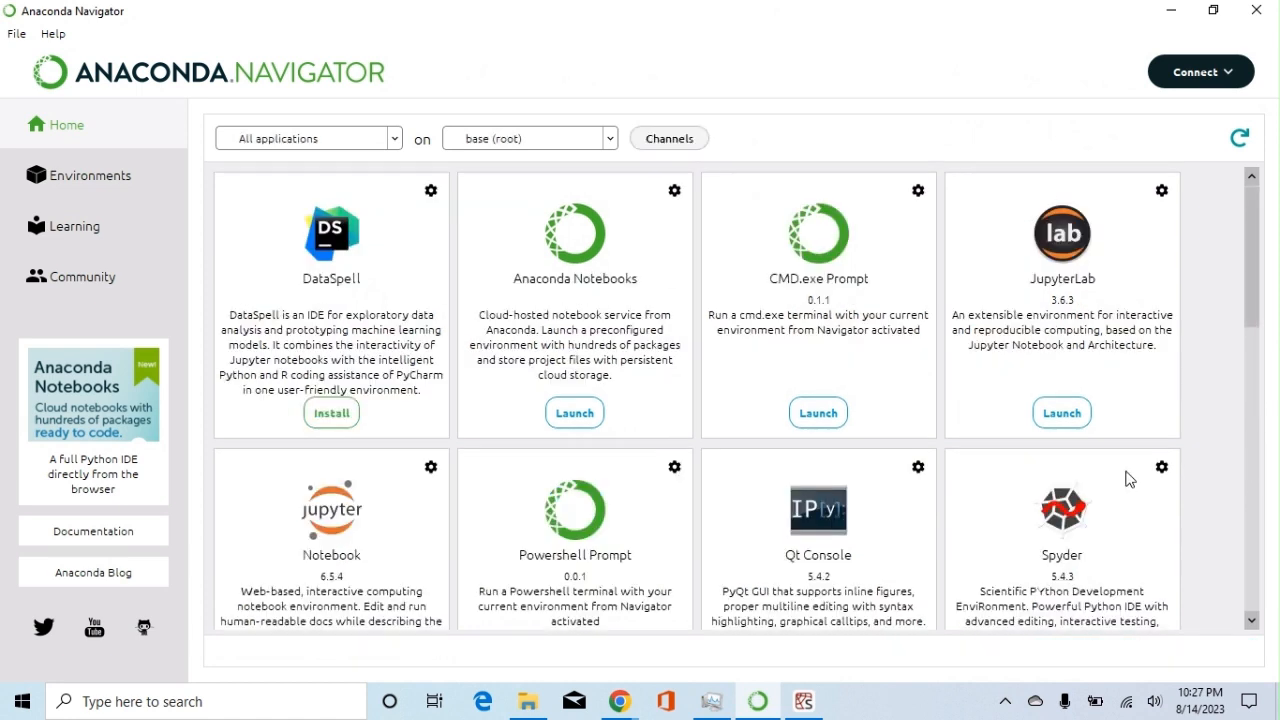
drag(1249, 318, 1274, 548)
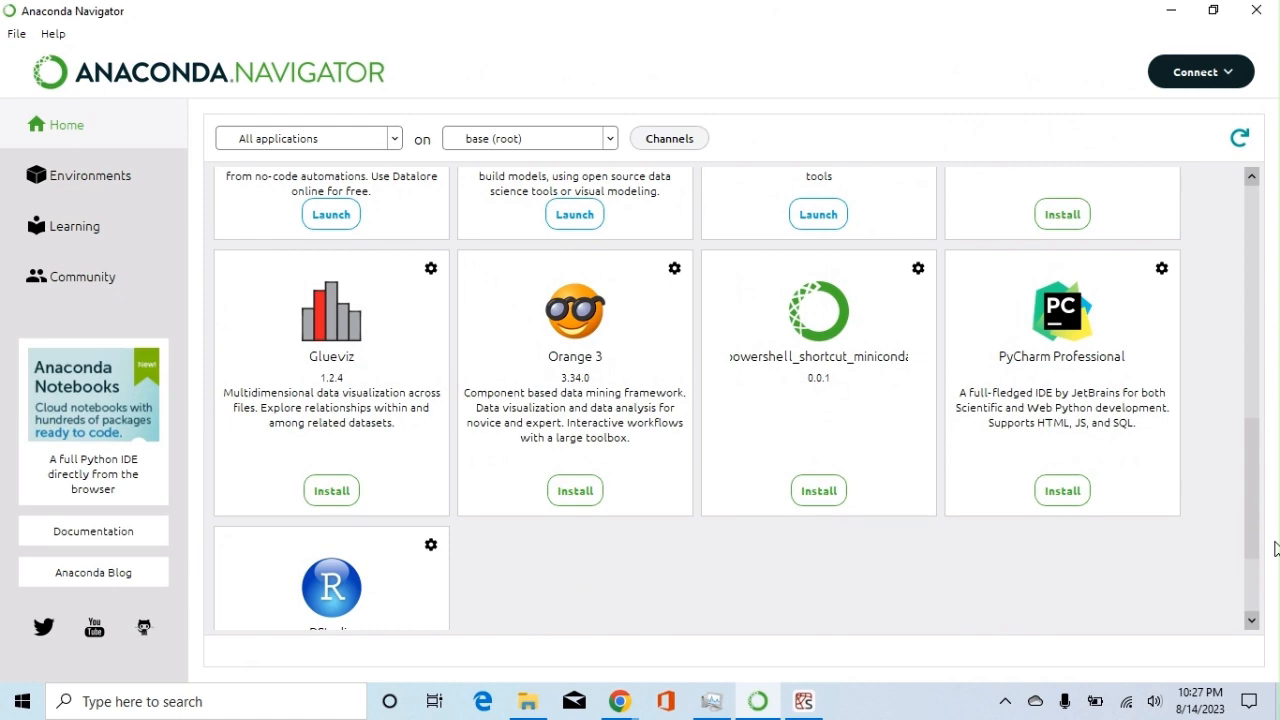
drag(1274, 548, 1272, 516)
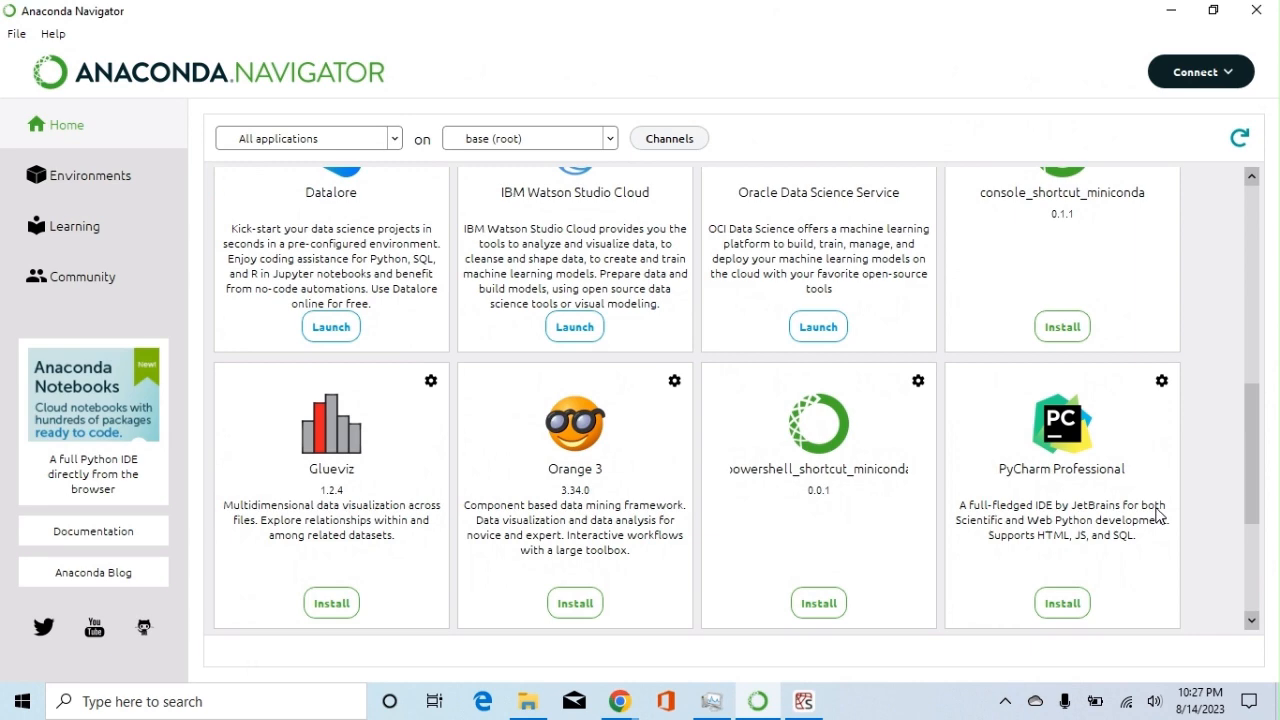
drag(1260, 468, 1257, 320)
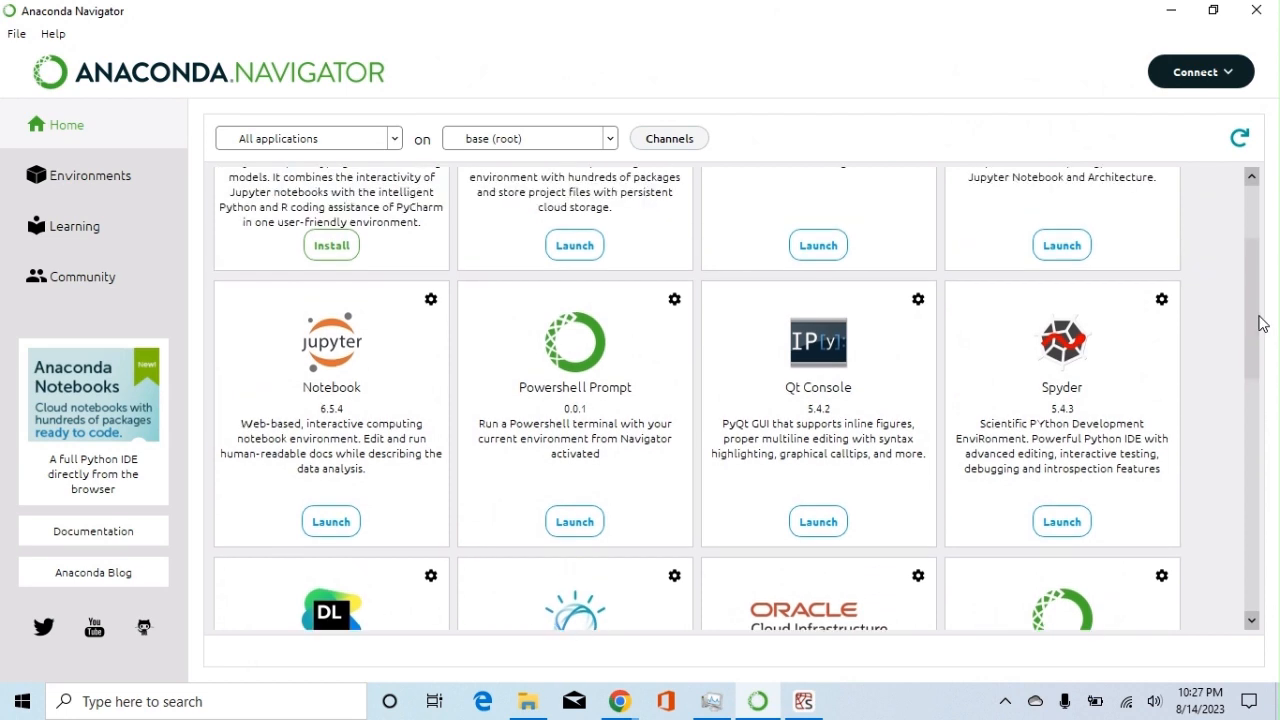